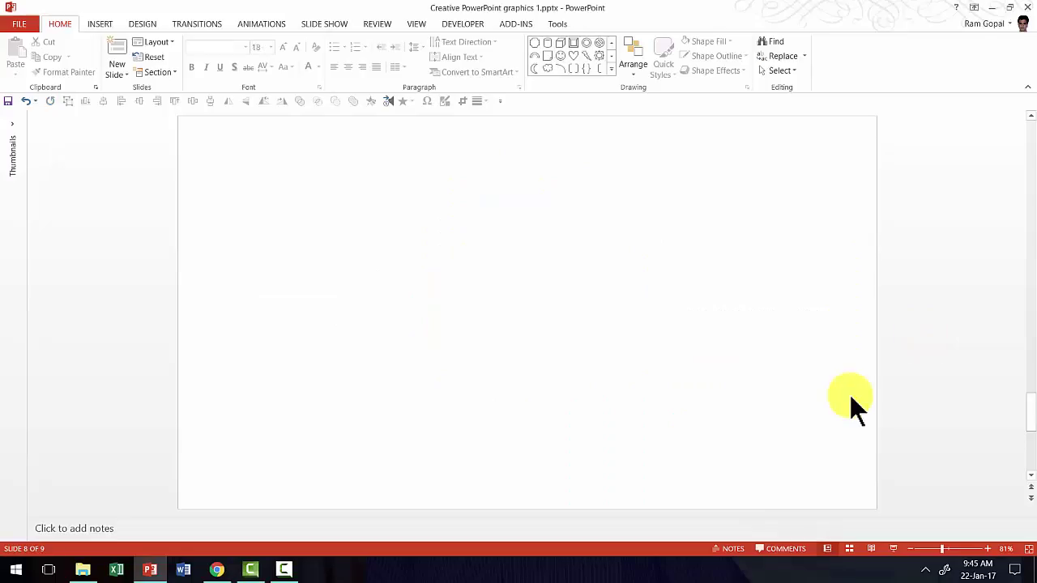
- Draw an Arc shape from Basic Shapes near the middle of blank slide 8
left_click(613, 69)
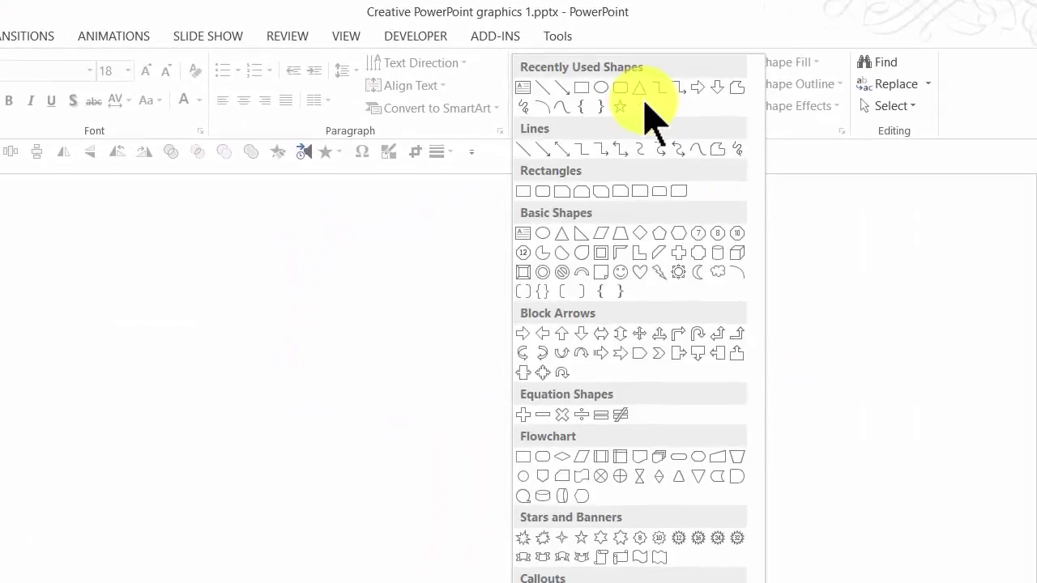
left_click(737, 273)
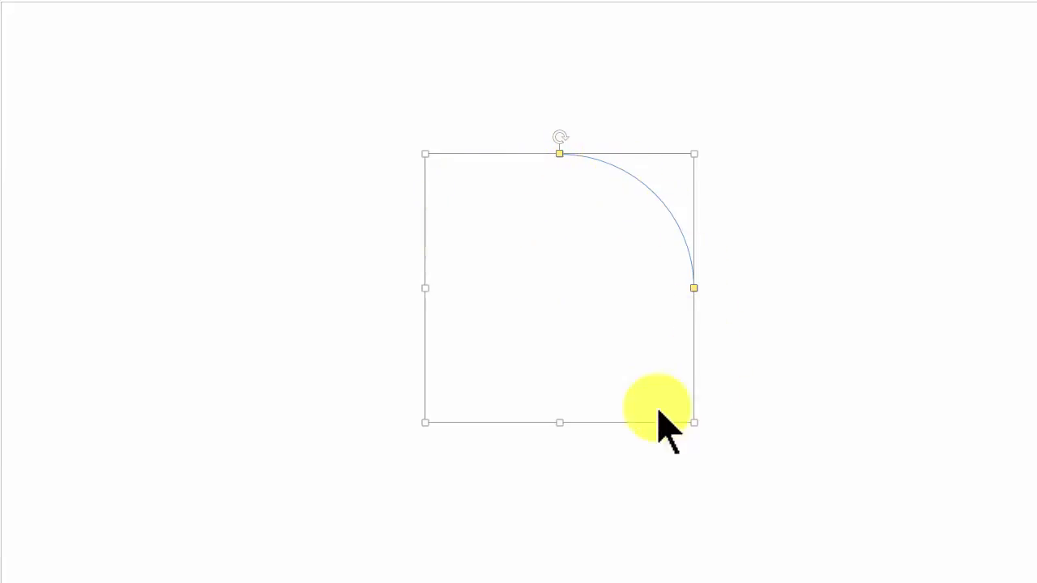
left_click(599, 435)
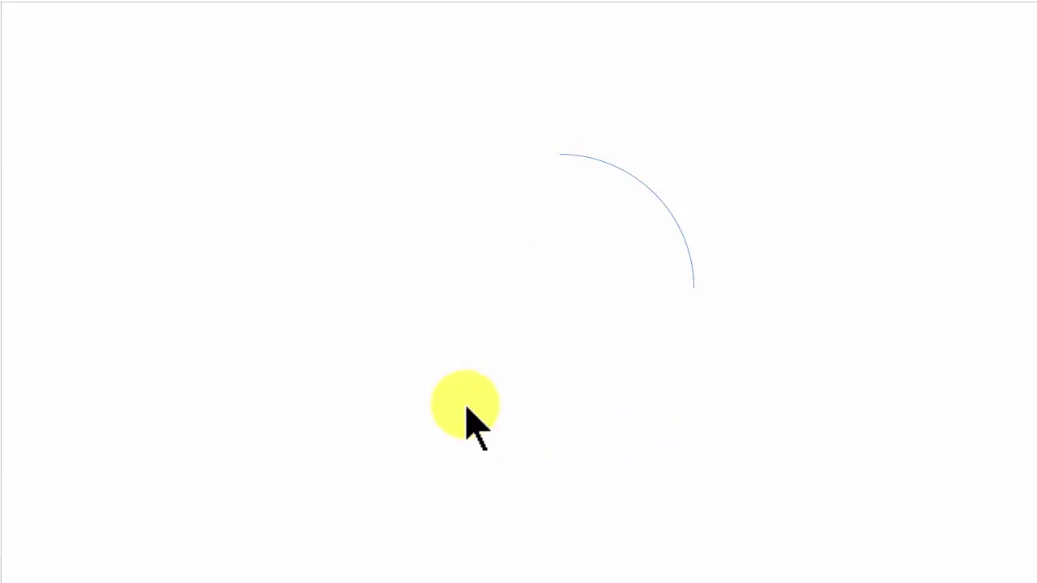
- Set the arc's Shape Outline weight to 6 pt
left_click(643, 184)
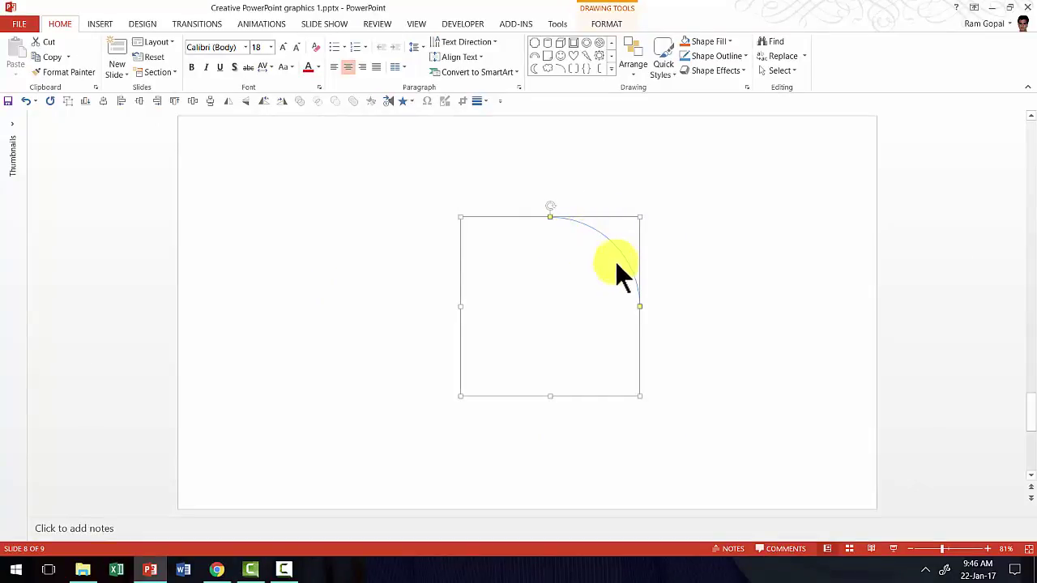
left_click(743, 54)
mouse_move(722, 217)
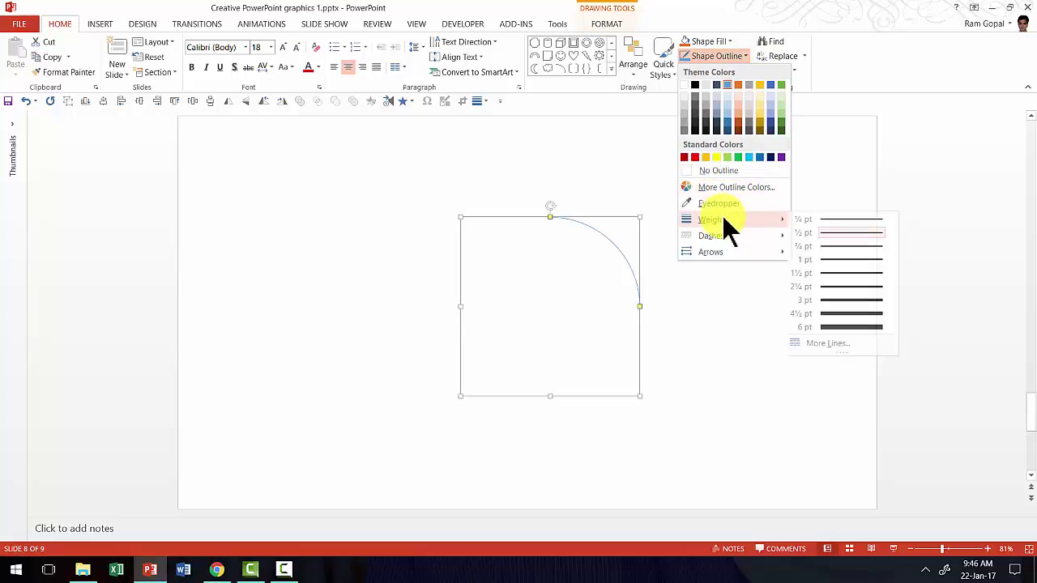
left_click(835, 325)
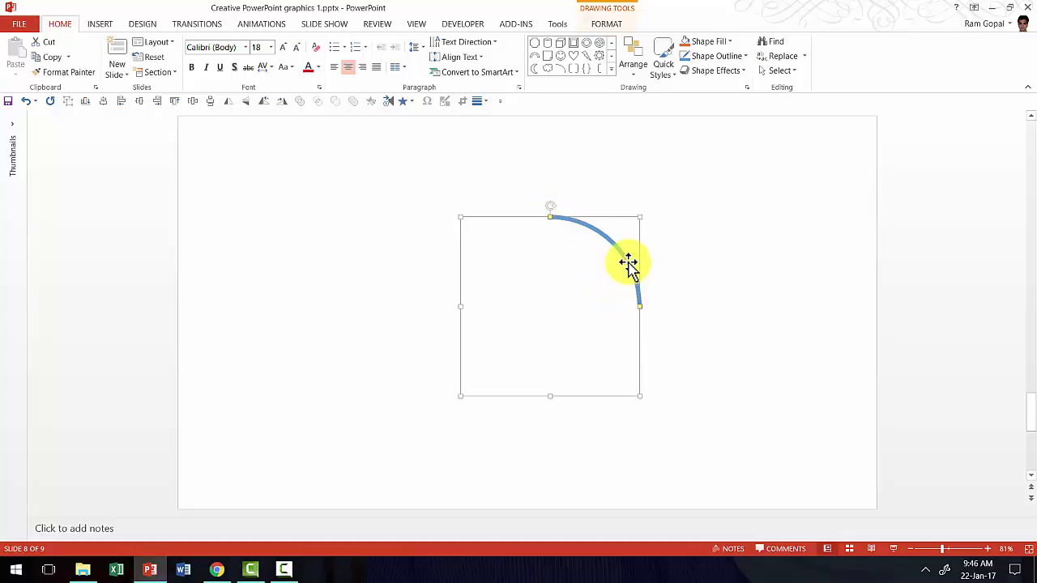
- In Format Shape, give the arc an Oval Arrow begin, an Arrow end, and a slightly wider line
right_click(629, 263)
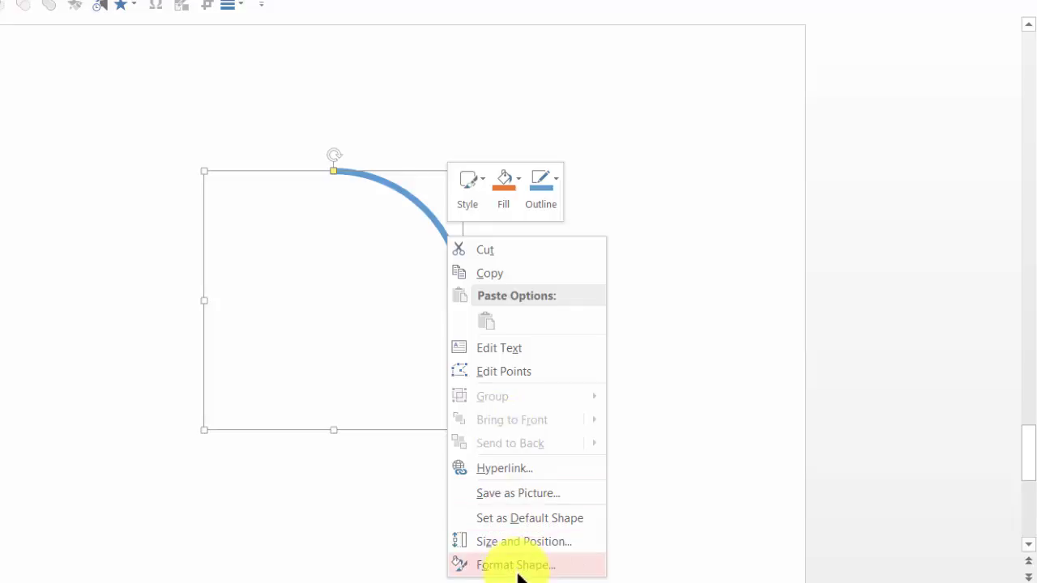
left_click(516, 566)
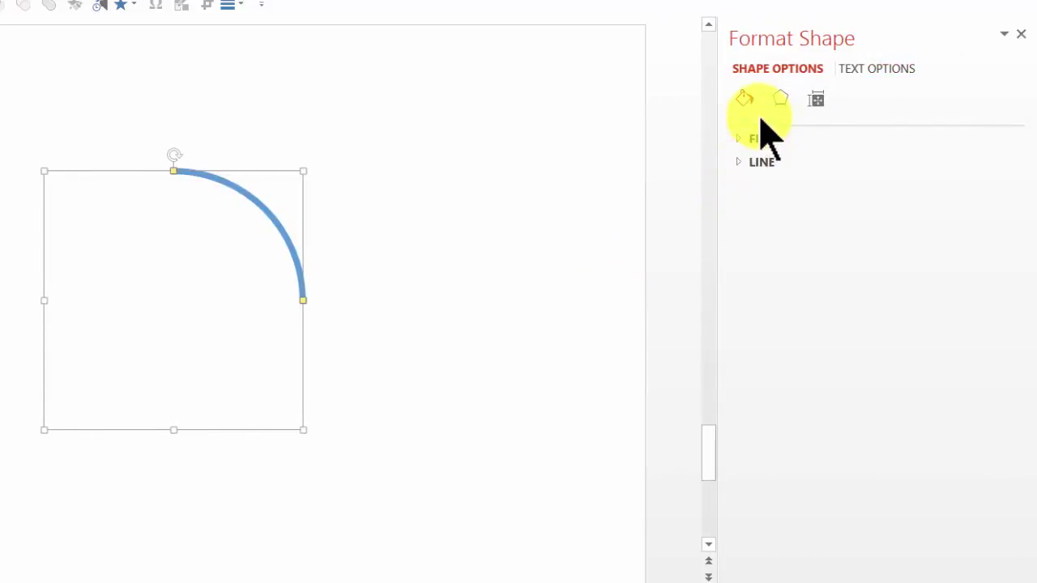
left_click(758, 162)
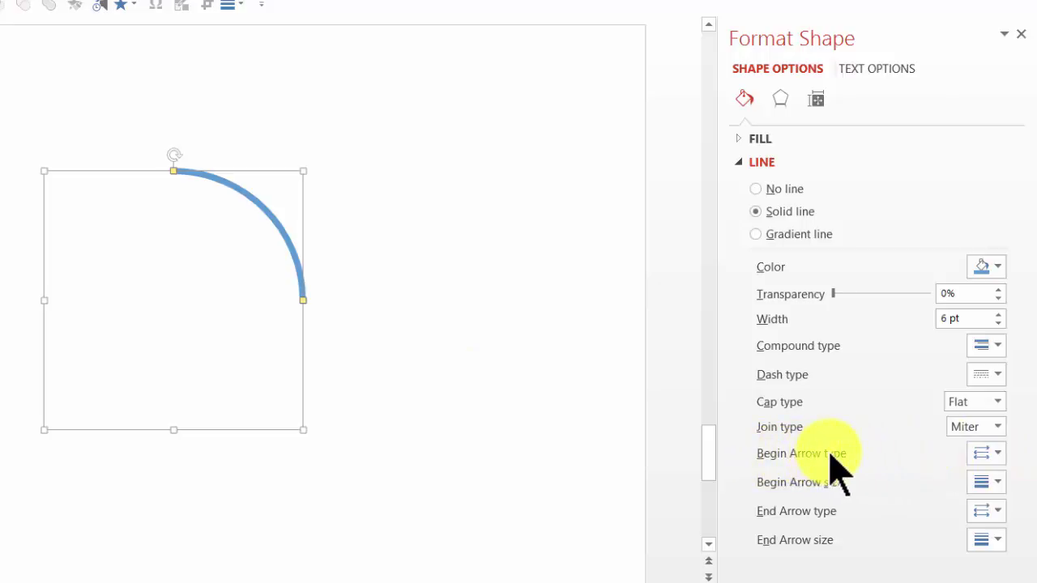
left_click(993, 452)
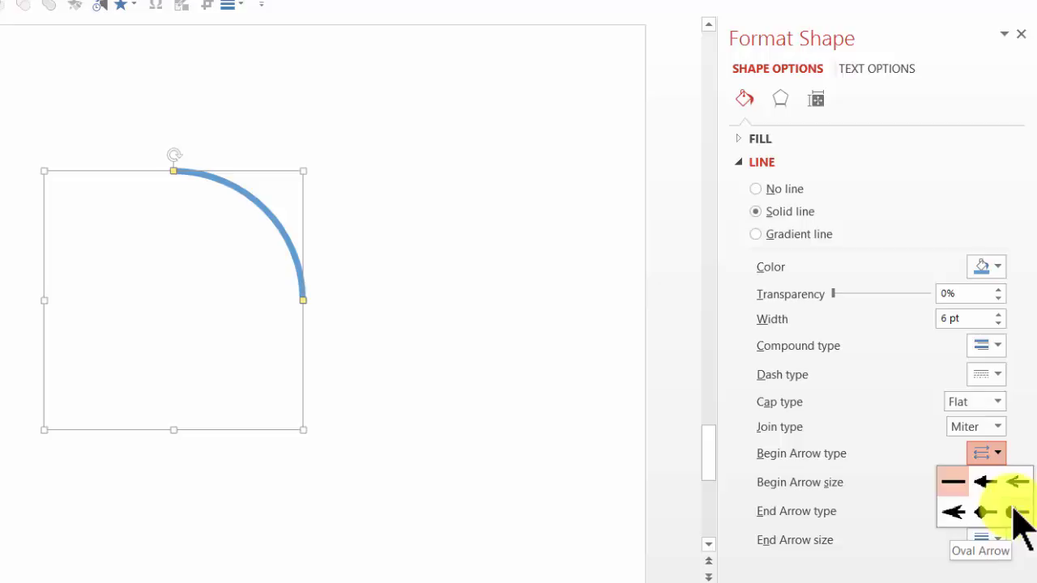
left_click(1014, 511)
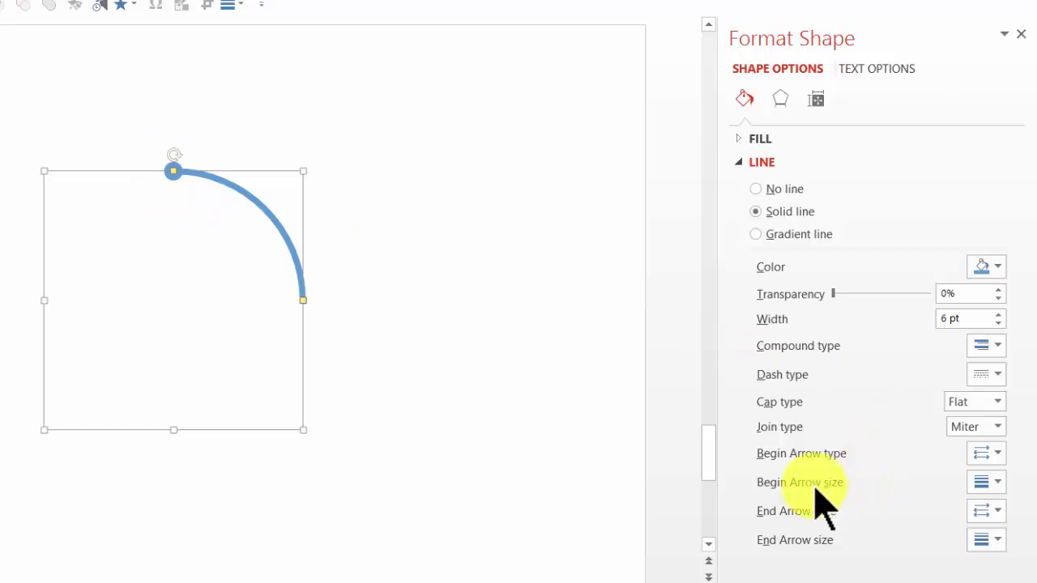
left_click(992, 511)
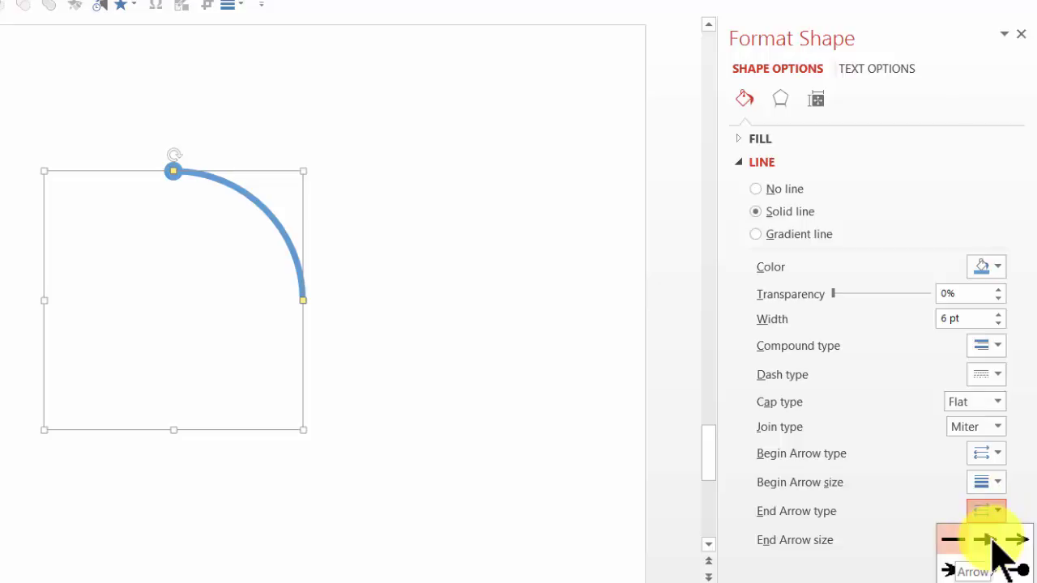
left_click(993, 541)
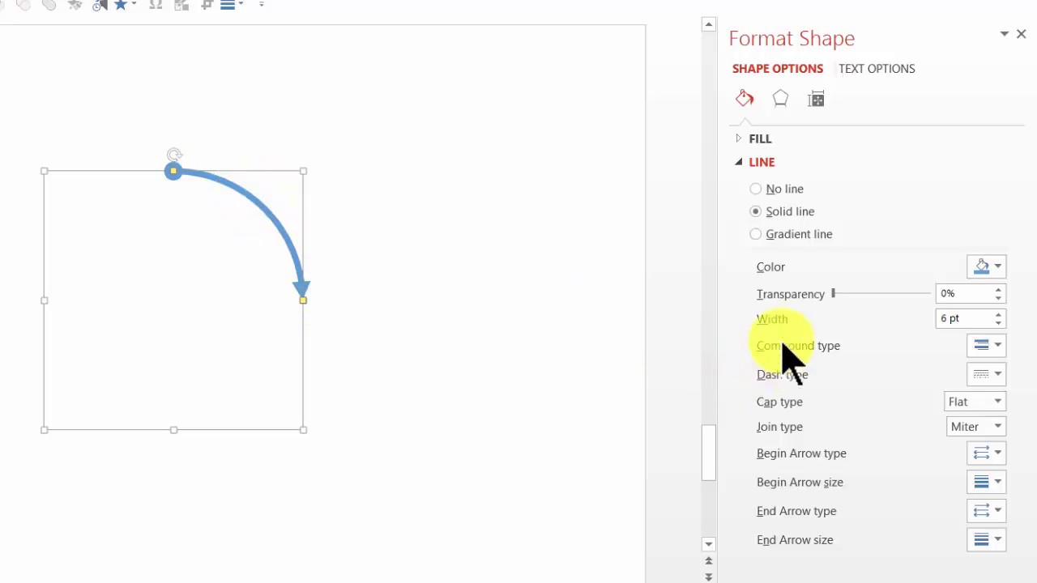
left_click(999, 313)
- Raise the arc's line width to 12.75 pt and lengthen its arrowhead end slightly
left_click_drag(1000, 316, 1001, 316)
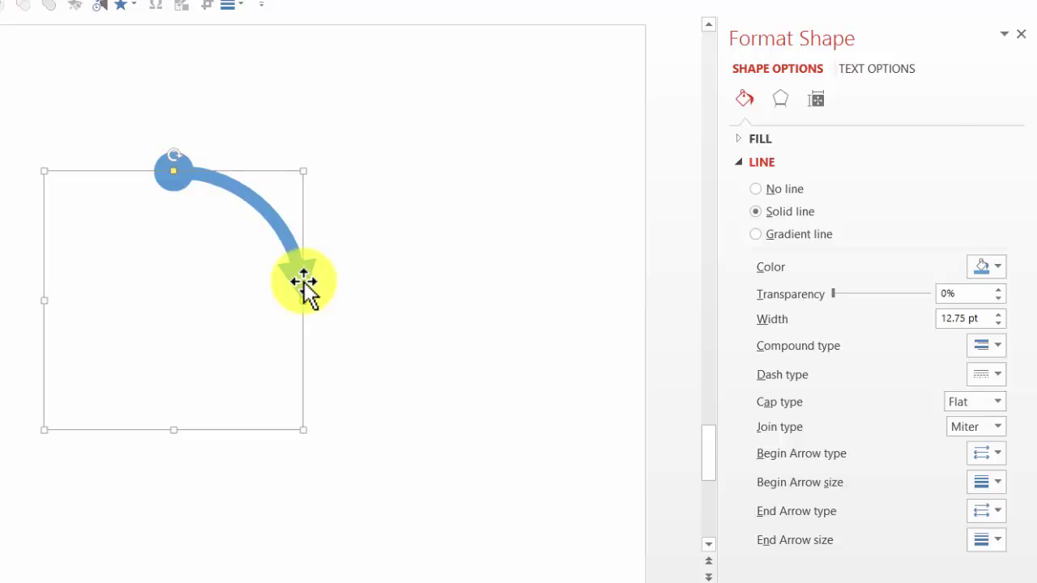
left_click_drag(301, 289, 303, 300)
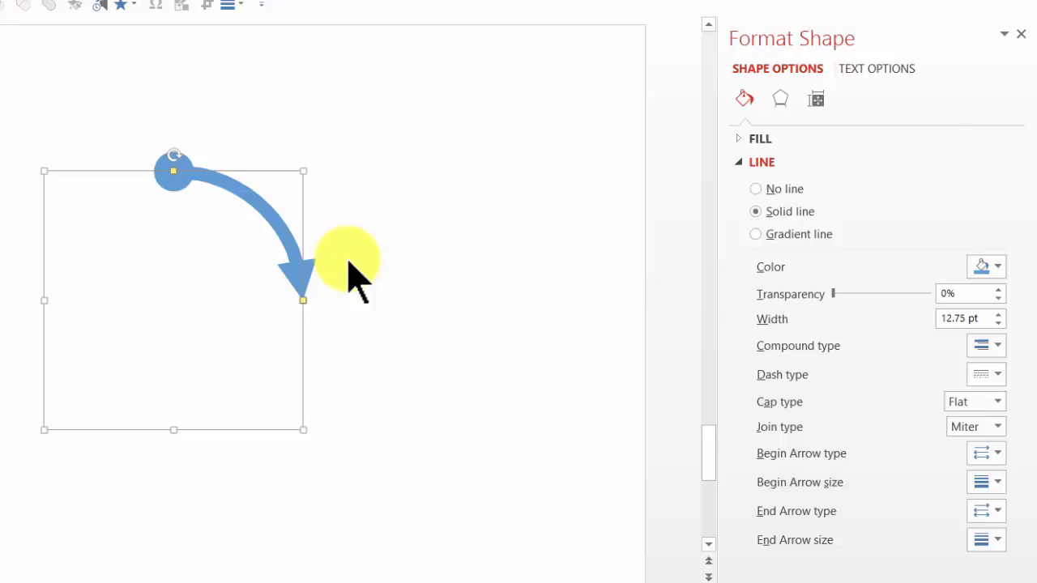
- Duplicate the arc arrow, move the copy left, and rotate it 90° right
key("ctrl+d")
key("ctrl+d")
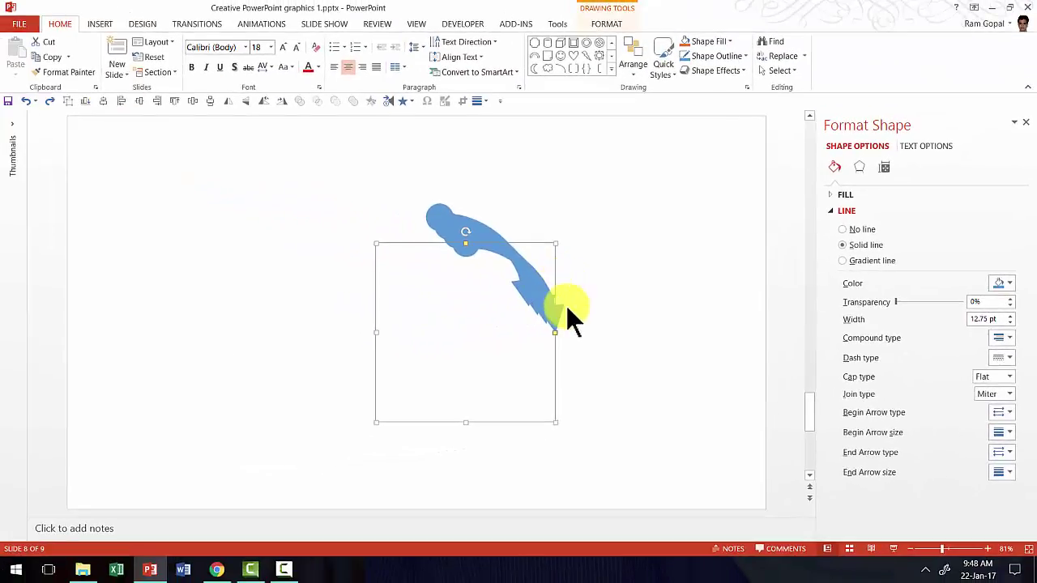
left_click_drag(554, 275, 380, 279)
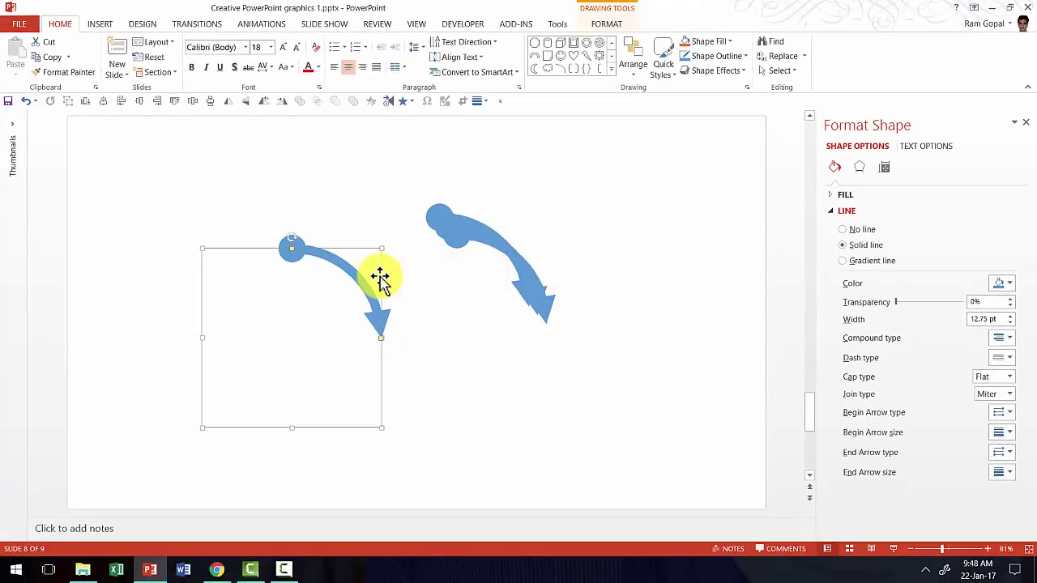
left_click(633, 64)
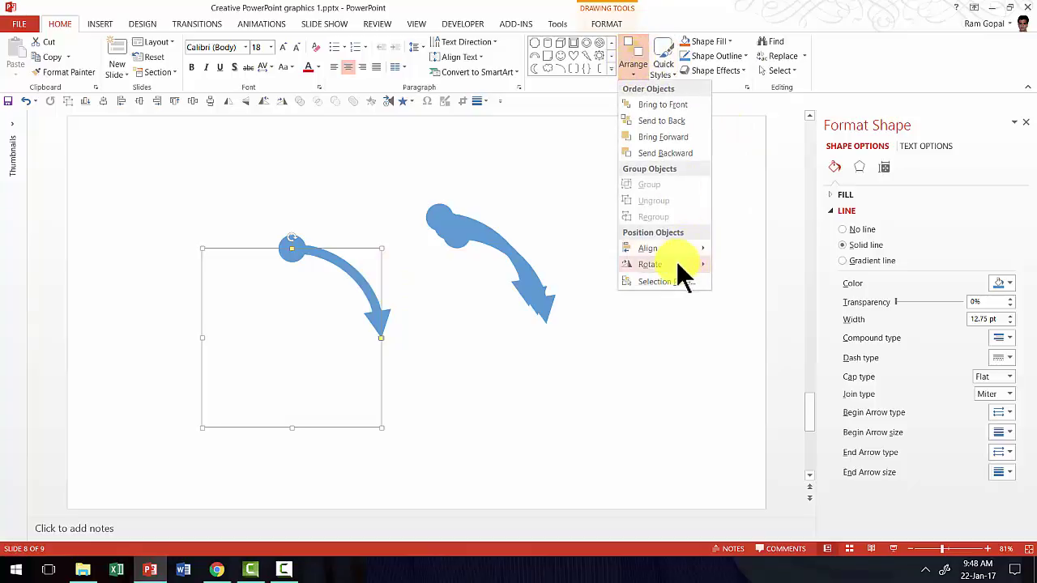
mouse_move(677, 264)
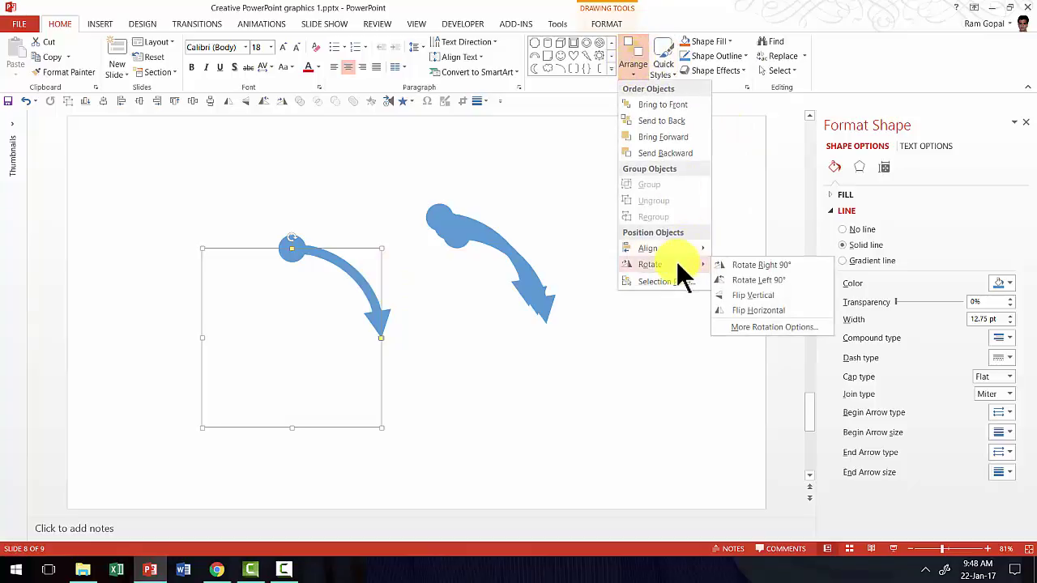
left_click(752, 264)
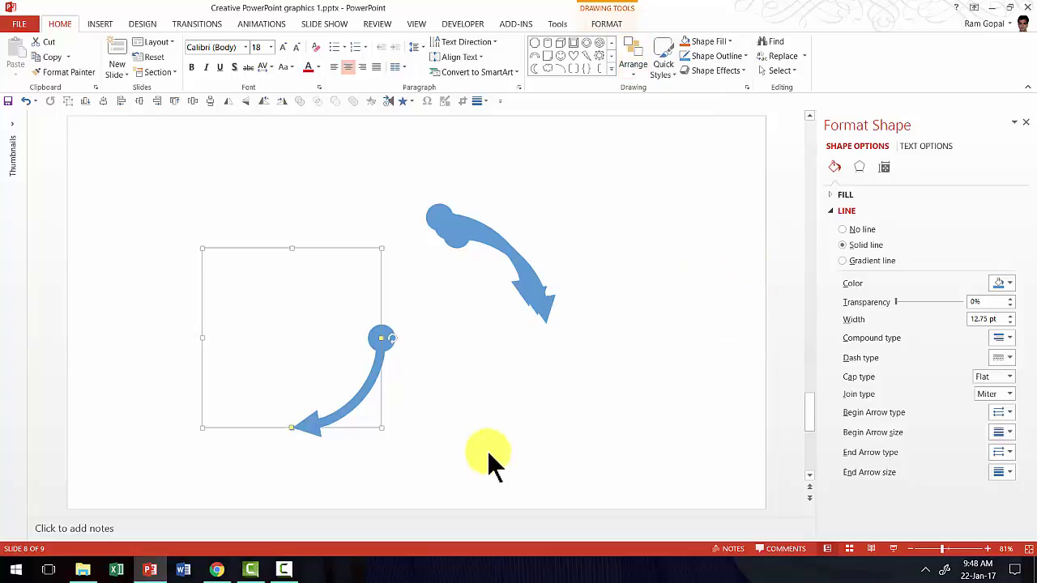
- Copy the upper arrow beside the lower one and rotate it 90° right twice
left_click(544, 304)
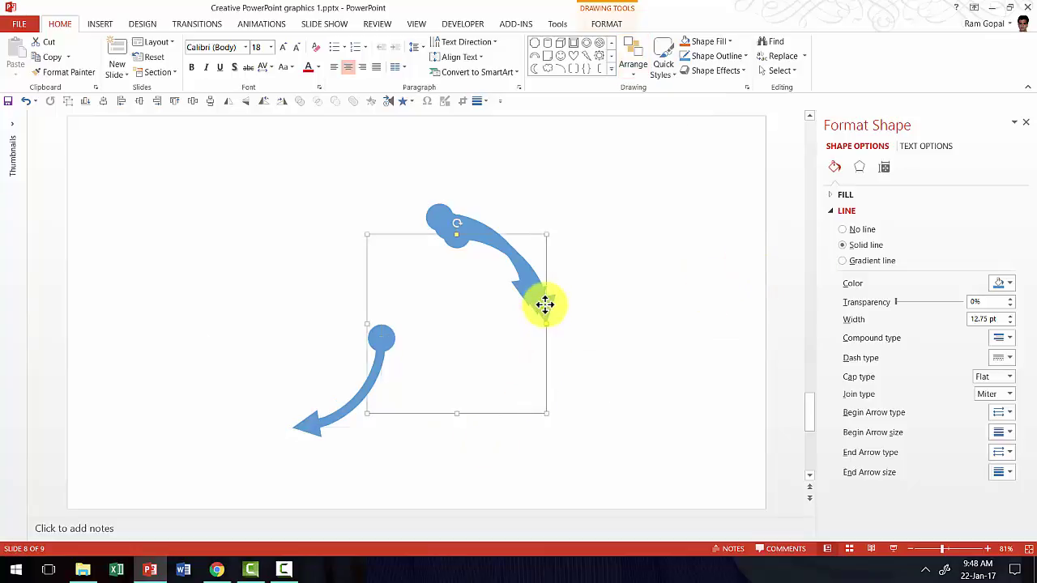
left_click_drag(545, 305, 369, 296)
left_click(630, 63)
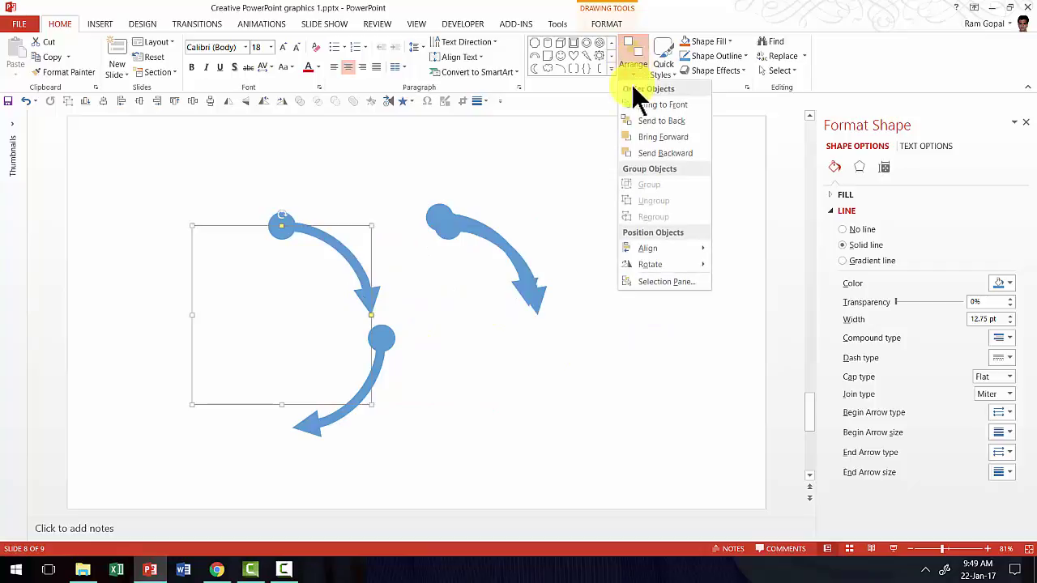
mouse_move(655, 261)
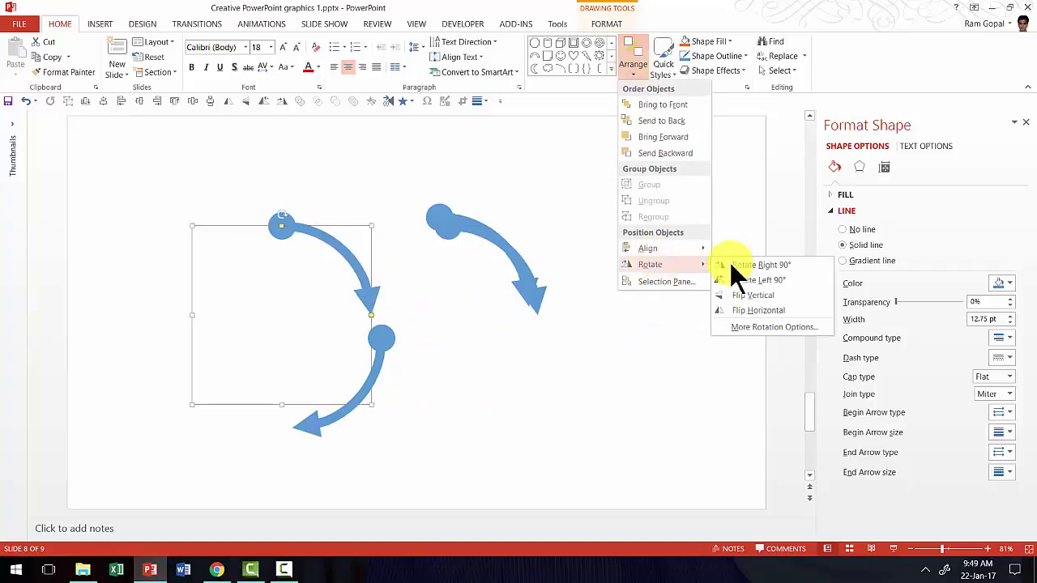
left_click(772, 276)
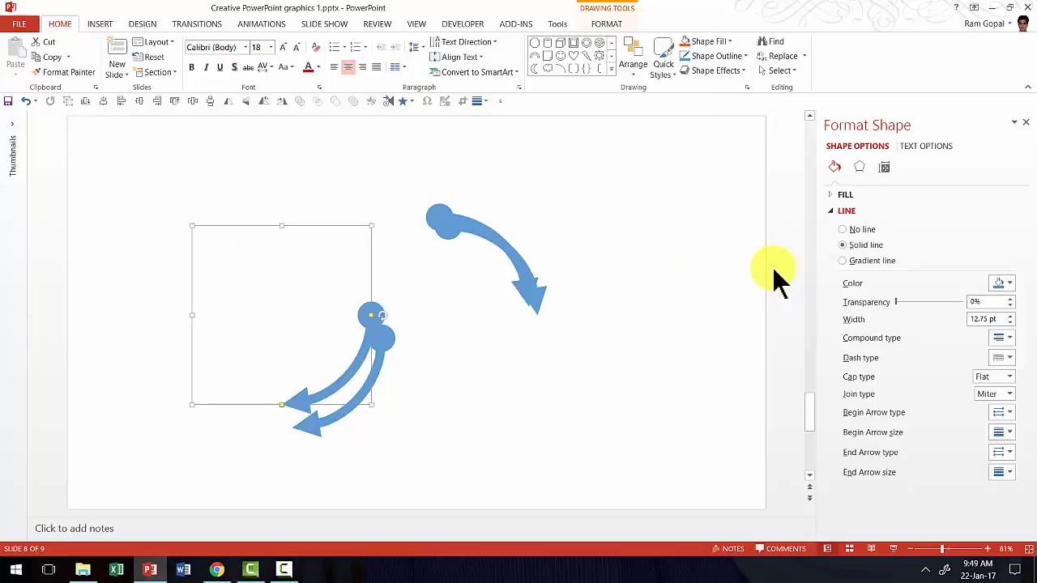
left_click(647, 73)
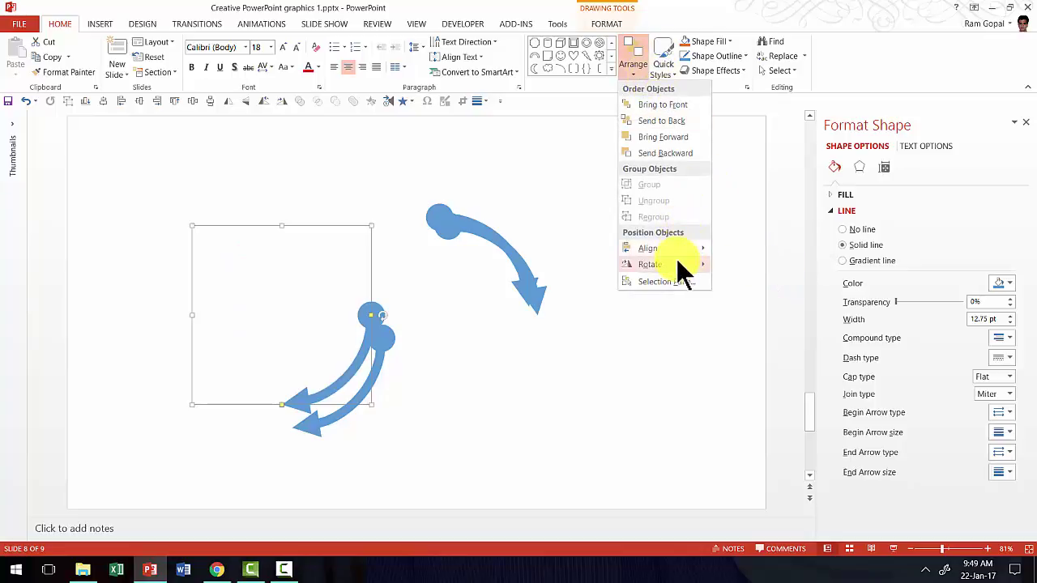
mouse_move(680, 264)
left_click(776, 268)
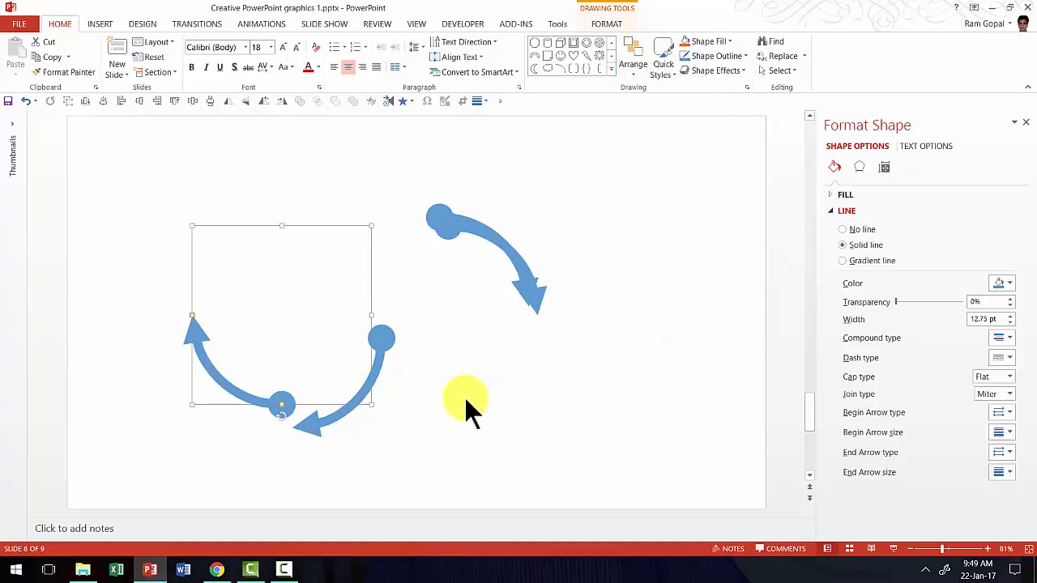
- Copy the top-right arrow to the upper left and rotate it 90° right three times
left_click(165, 394)
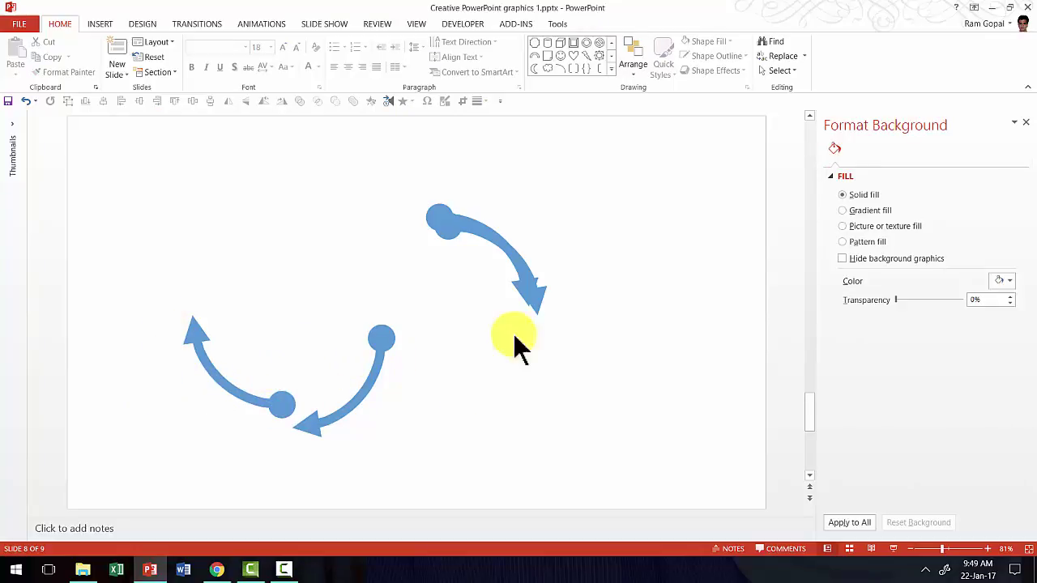
left_click_drag(530, 284, 371, 272)
left_click(634, 61)
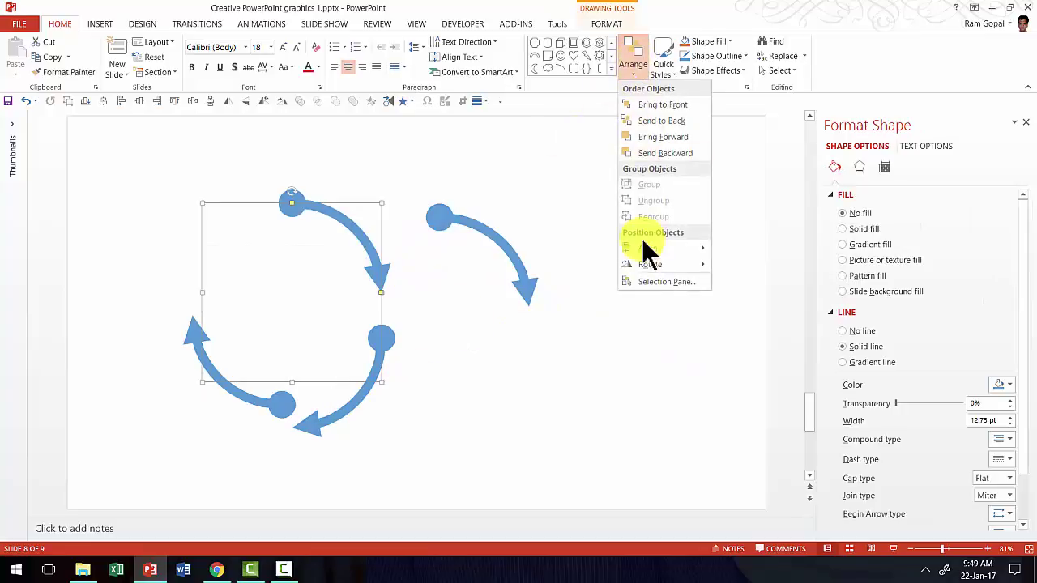
mouse_move(648, 264)
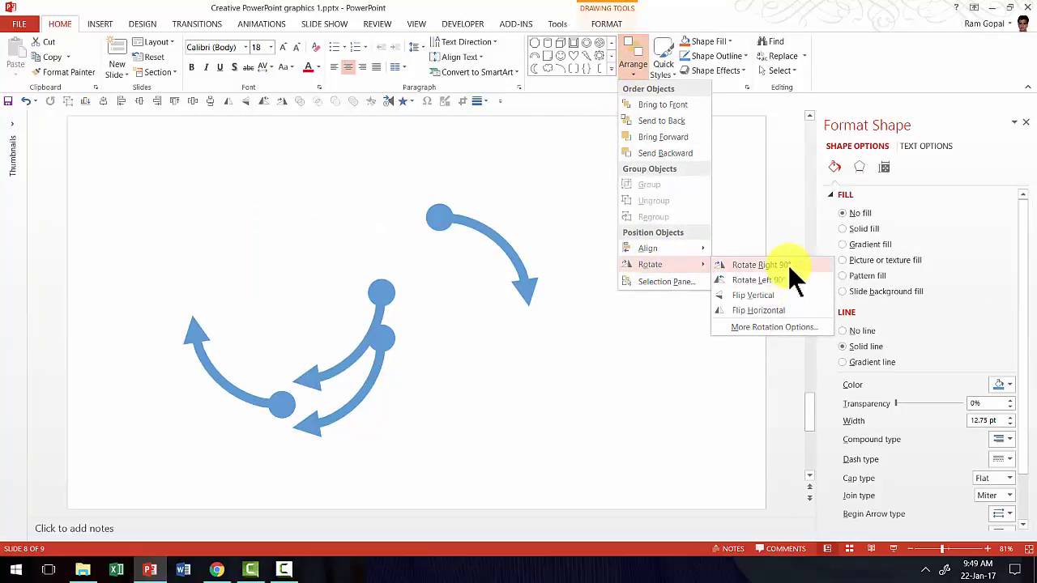
left_click(787, 264)
left_click(648, 77)
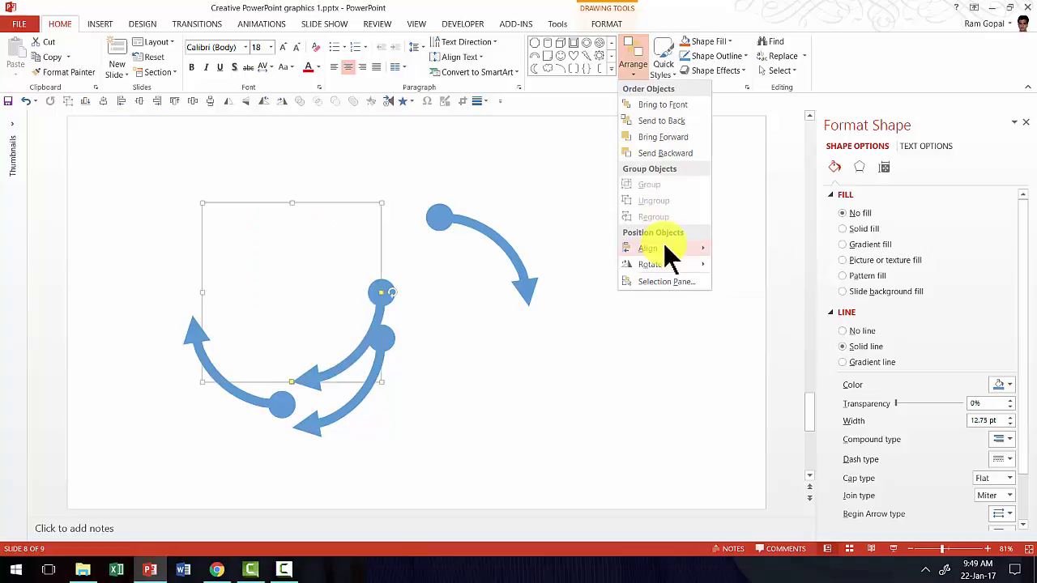
mouse_move(660, 248)
mouse_move(642, 265)
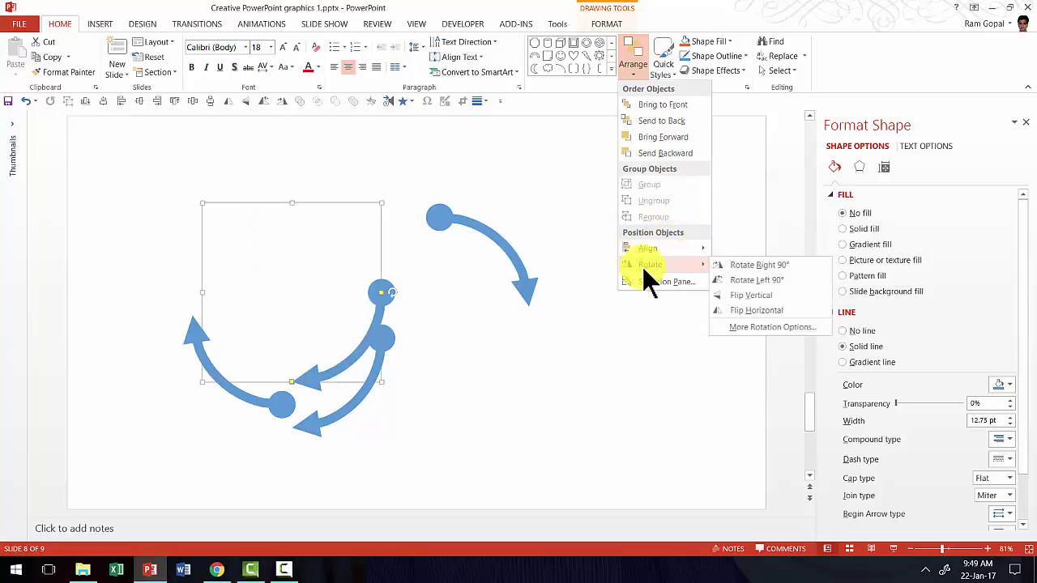
left_click(763, 268)
left_click(640, 70)
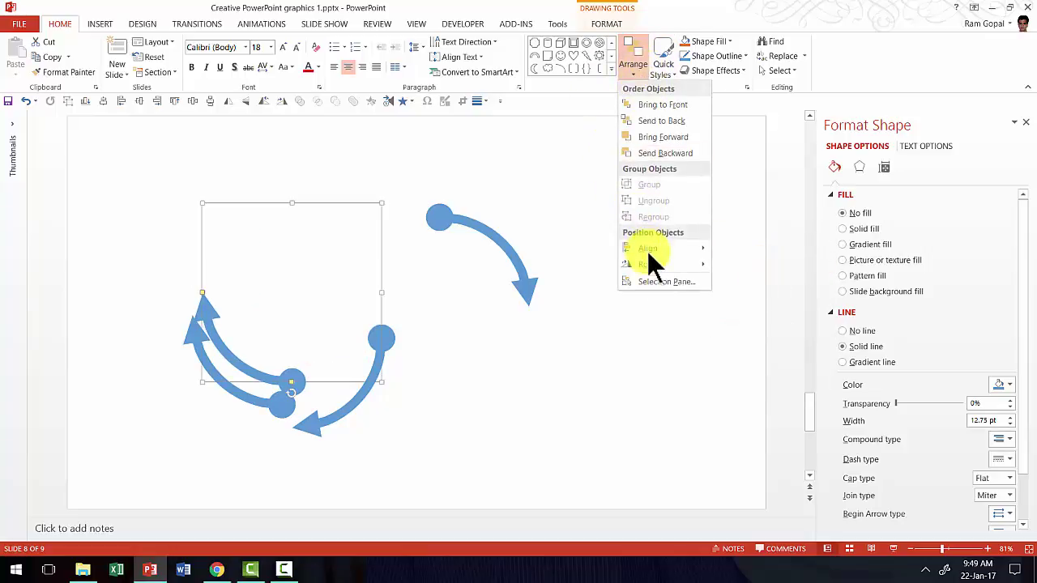
mouse_move(652, 259)
left_click(761, 264)
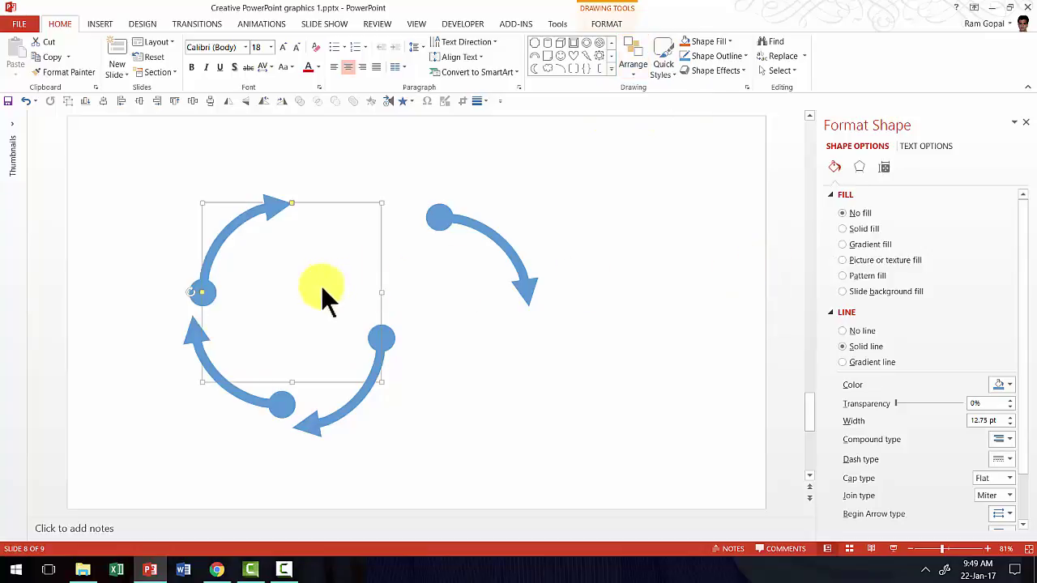
left_click(469, 333)
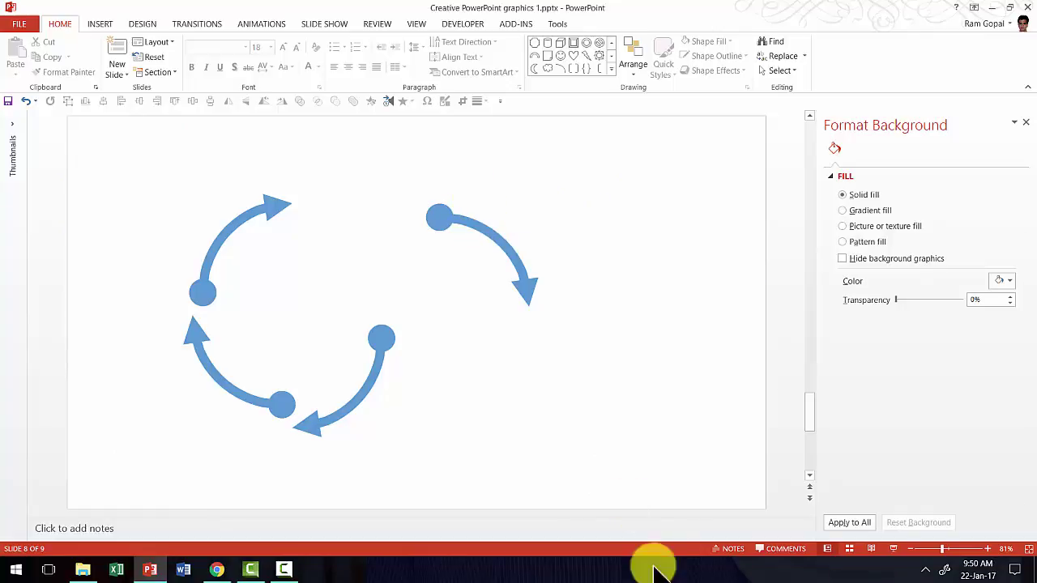
- Select all four arrows and apply Align Center and Align Middle so they form a circle
left_click_drag(690, 499, 96, 119)
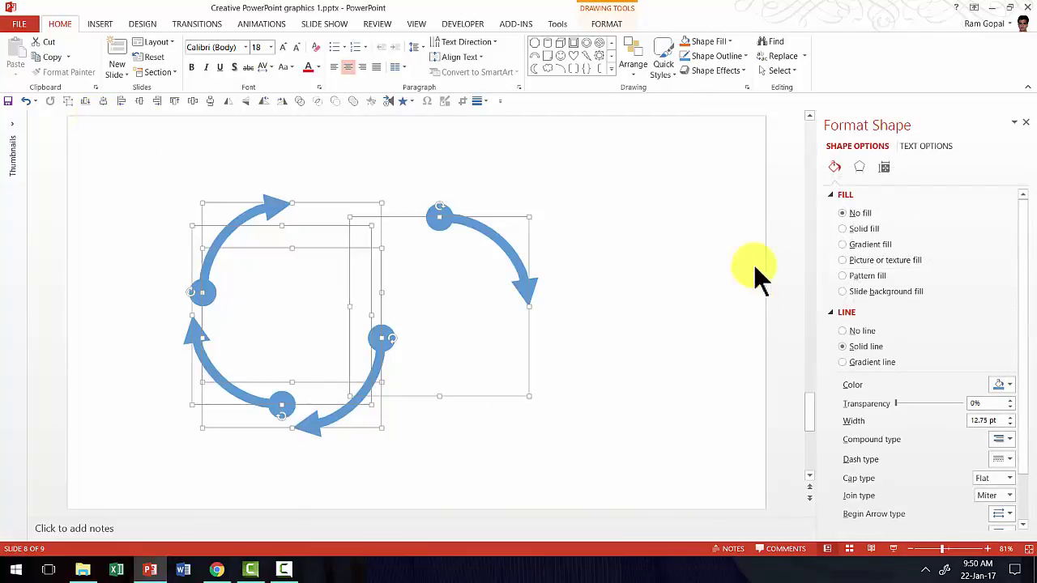
left_click(637, 61)
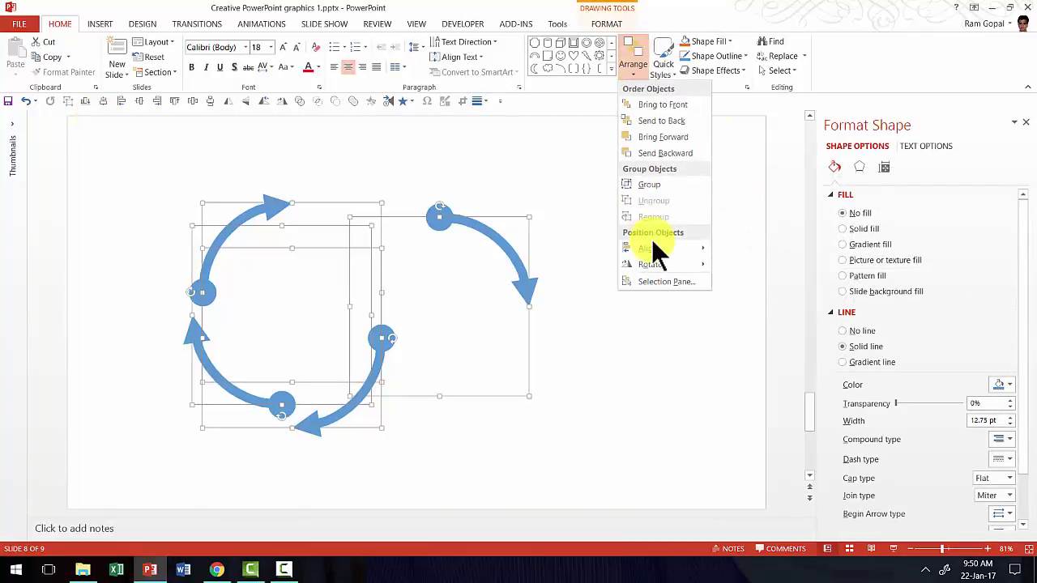
mouse_move(652, 243)
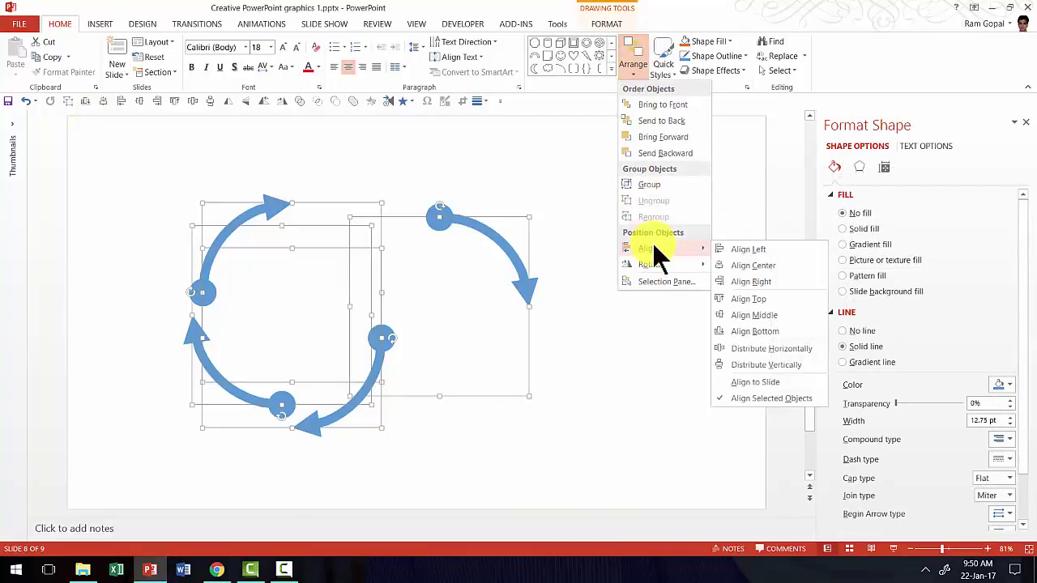
left_click(745, 264)
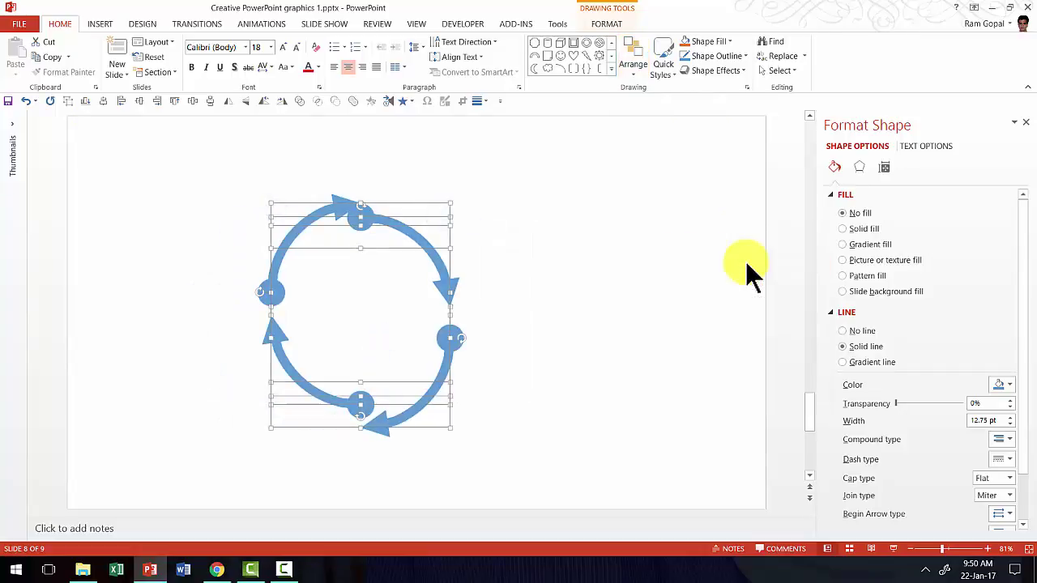
left_click(631, 45)
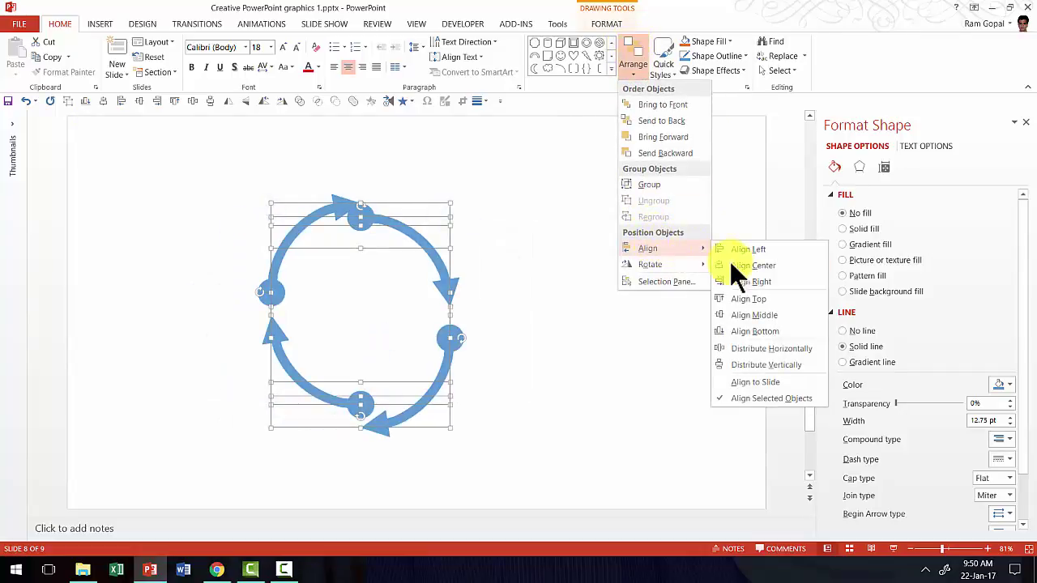
left_click(754, 313)
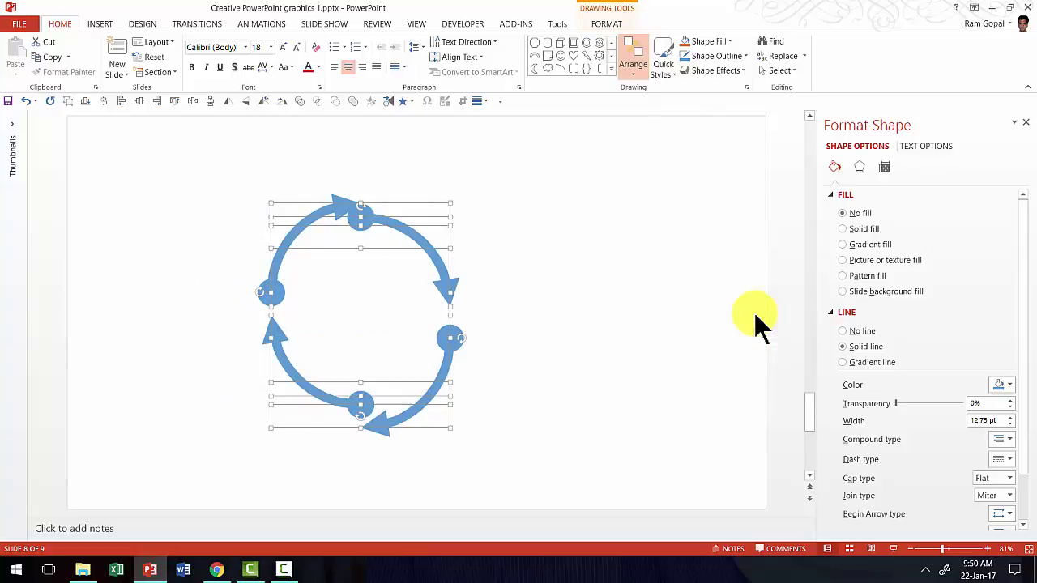
left_click(538, 307)
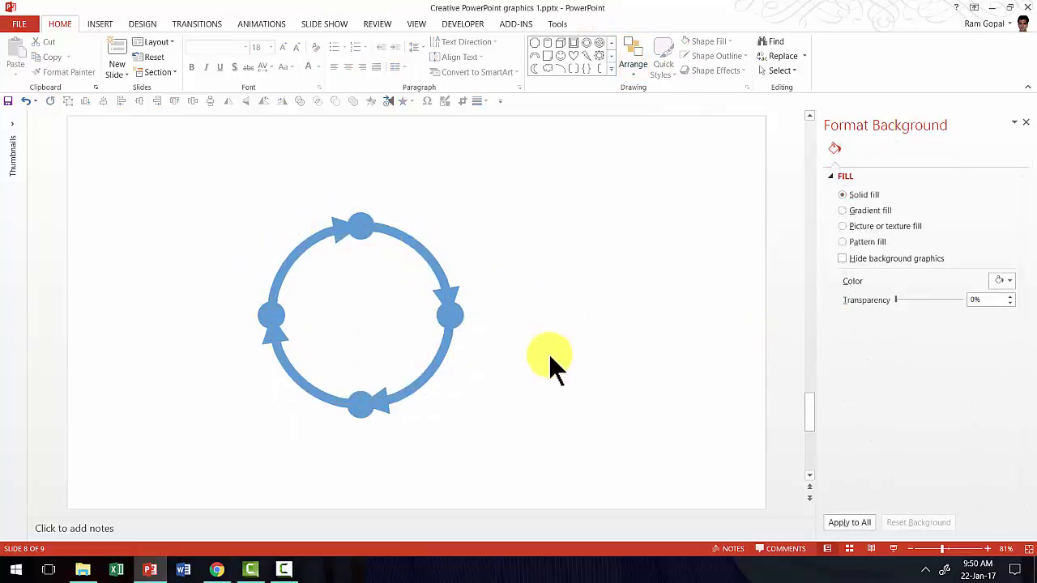
- Colour the arrow outlines orange, green, dark blue-grey and olive gold, clockwise from top-right
left_click(367, 231)
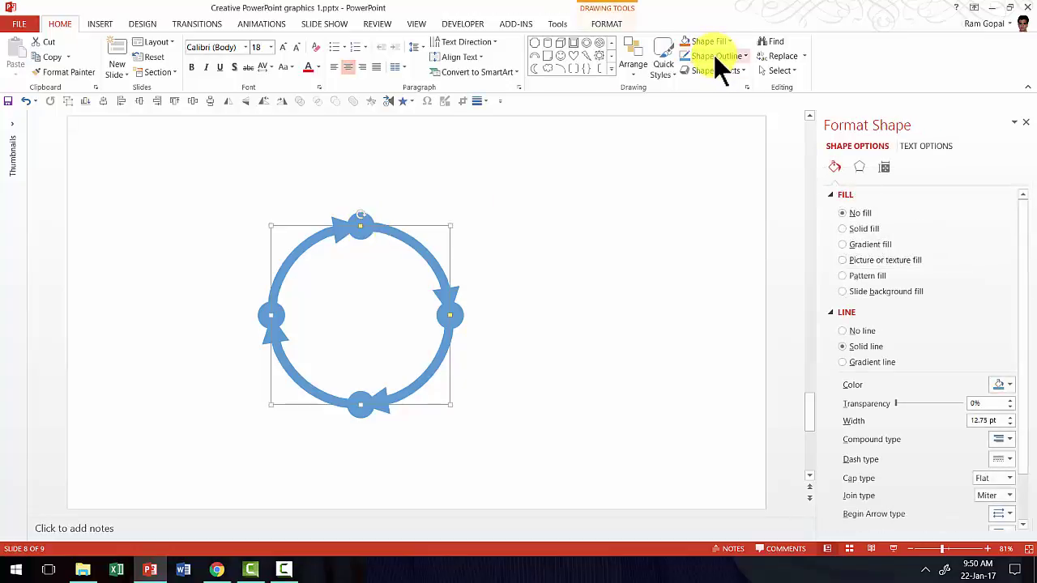
left_click(737, 56)
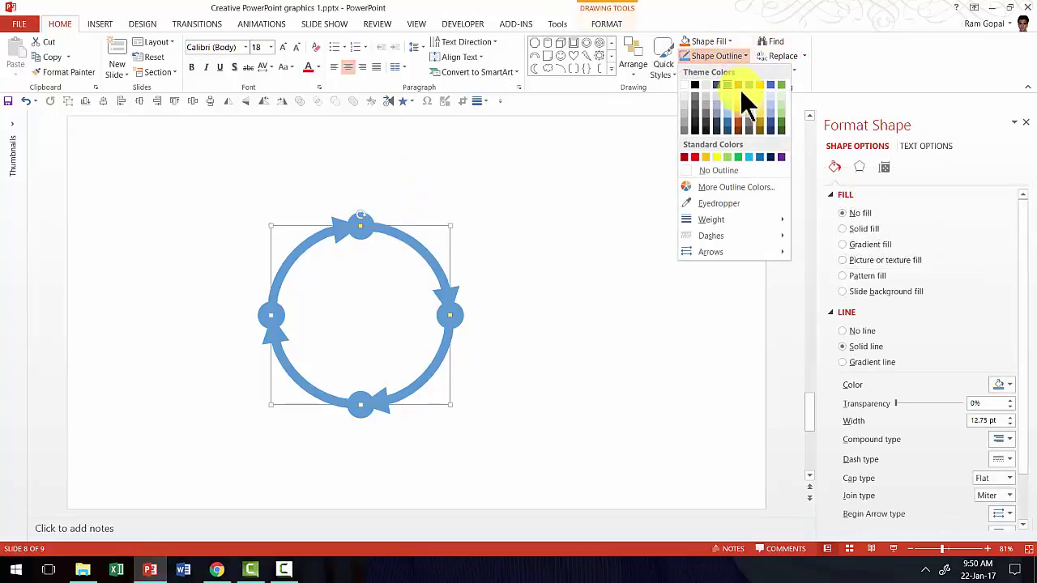
left_click(742, 122)
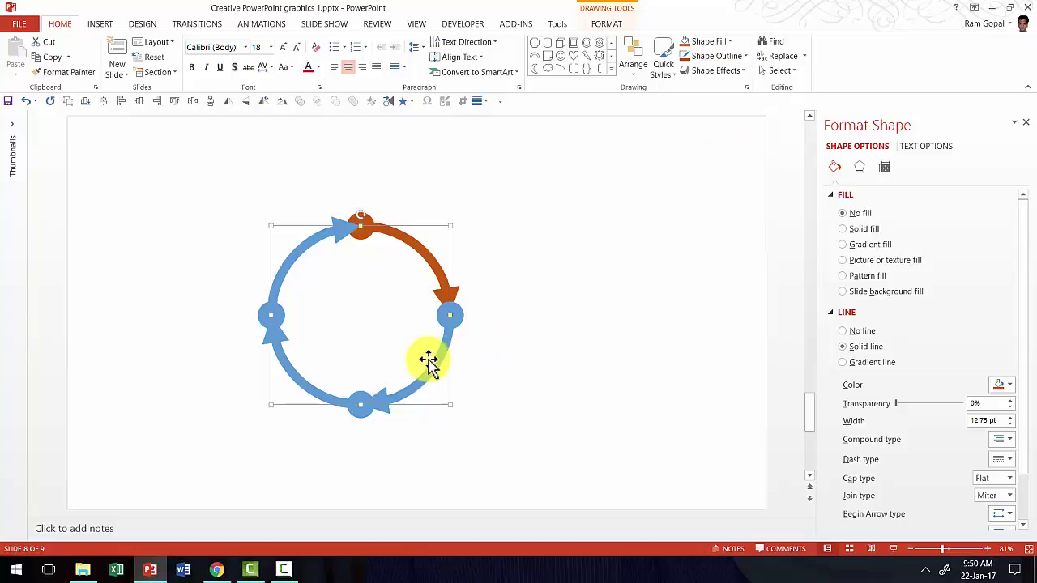
left_click(711, 57)
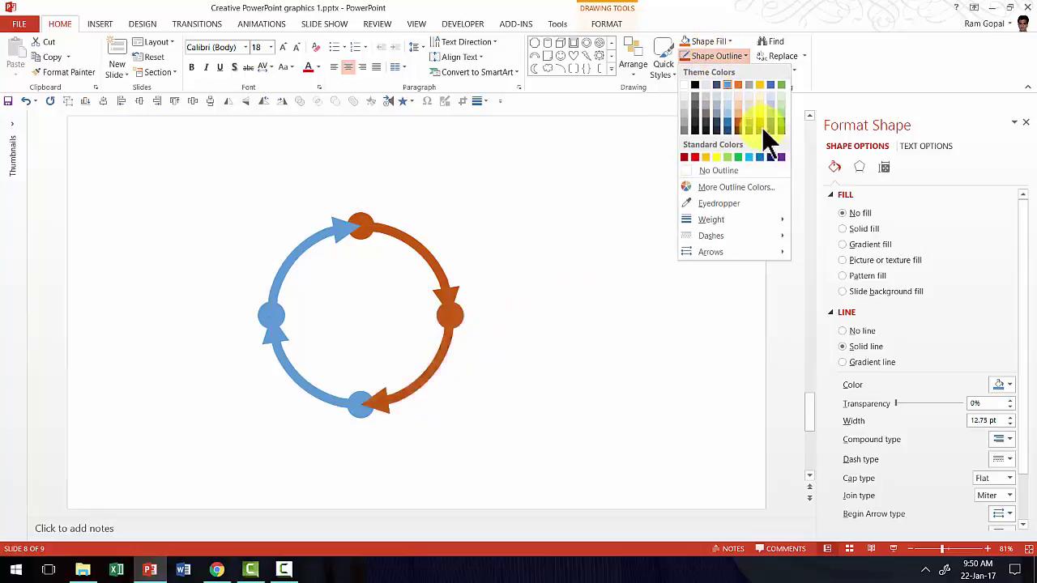
left_click(783, 121)
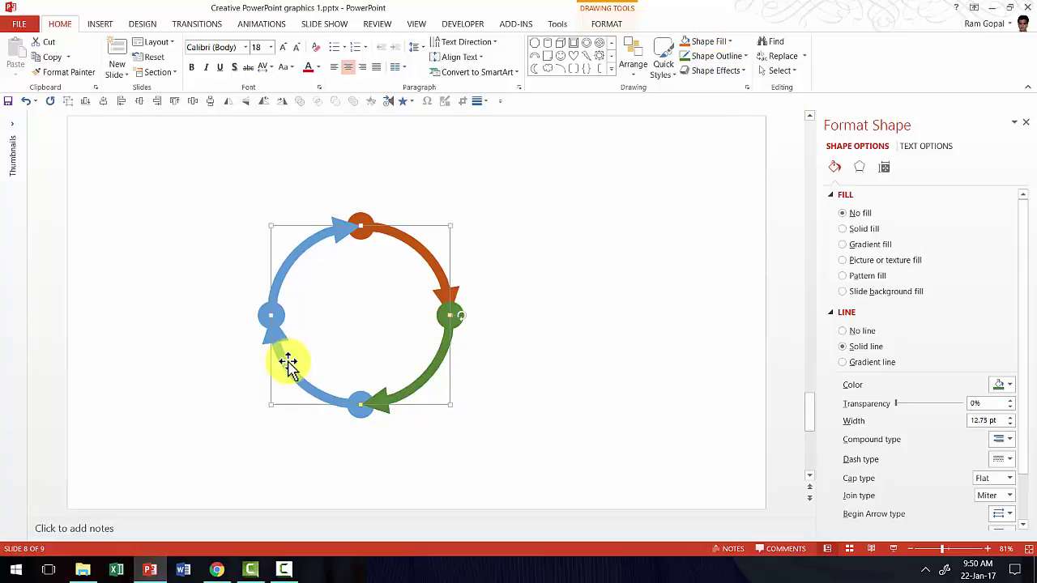
left_click(713, 53)
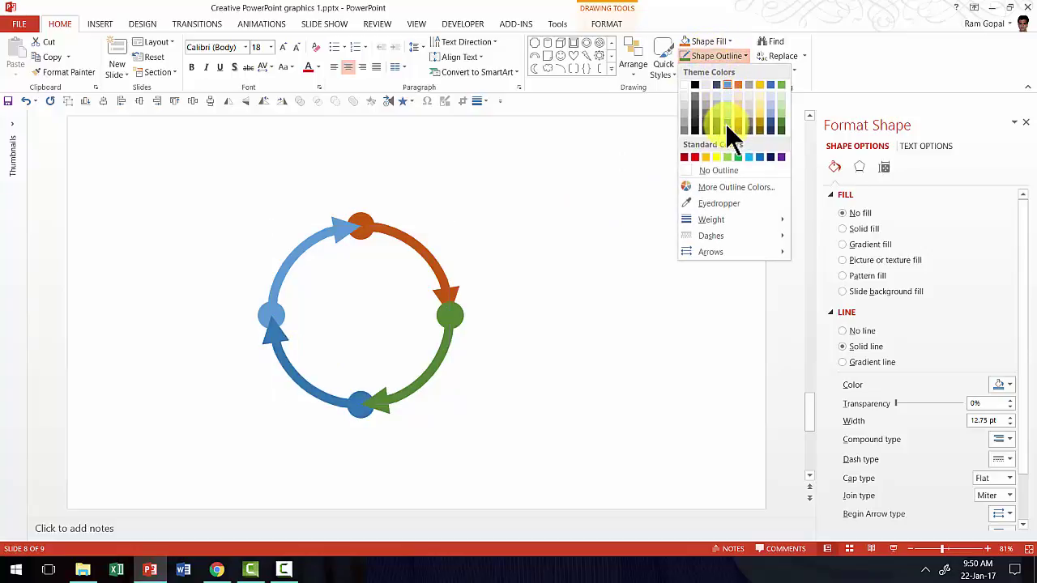
left_click(716, 121)
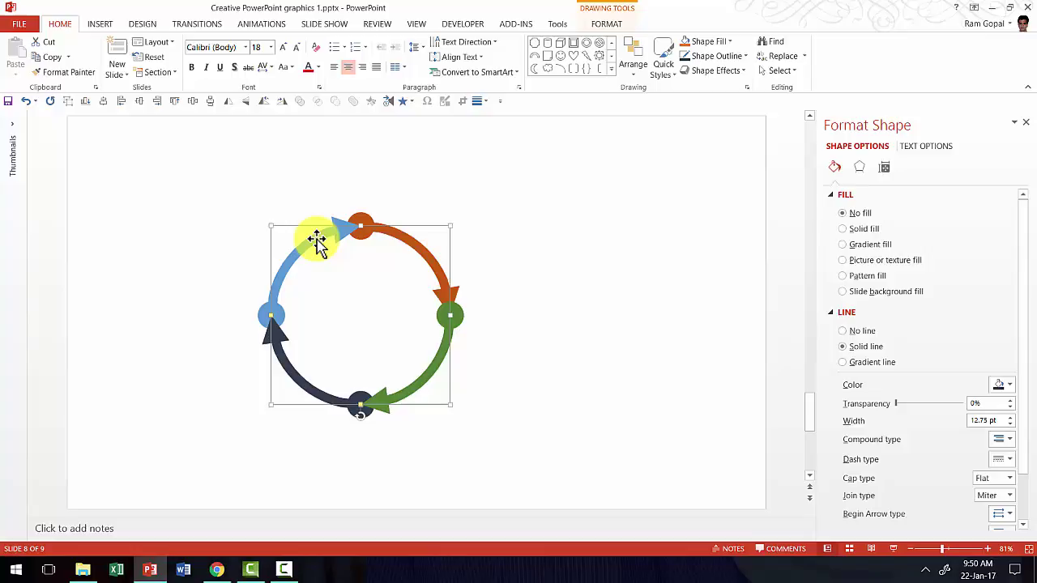
left_click(718, 56)
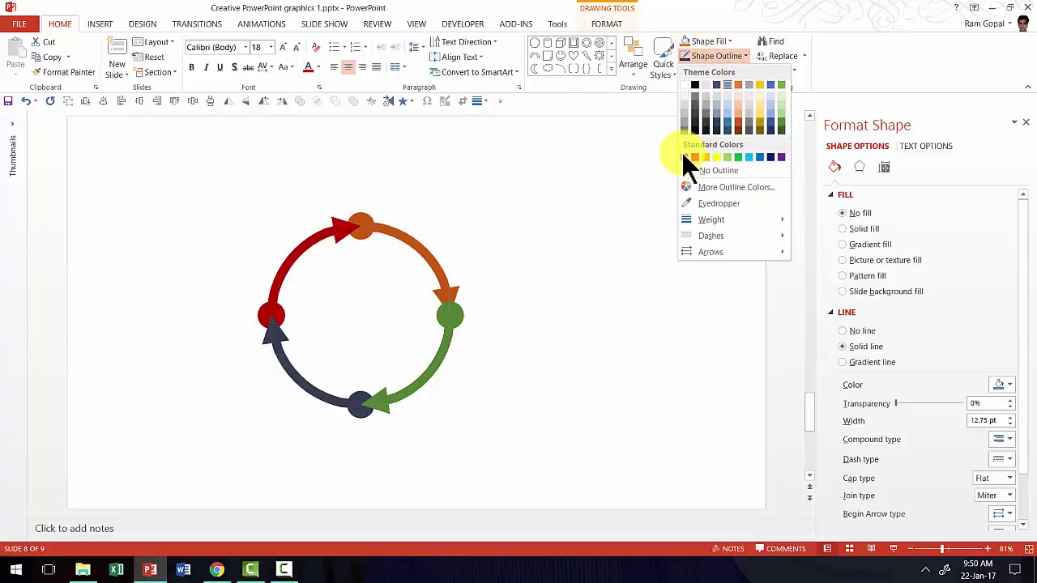
left_click(759, 130)
left_click(576, 291)
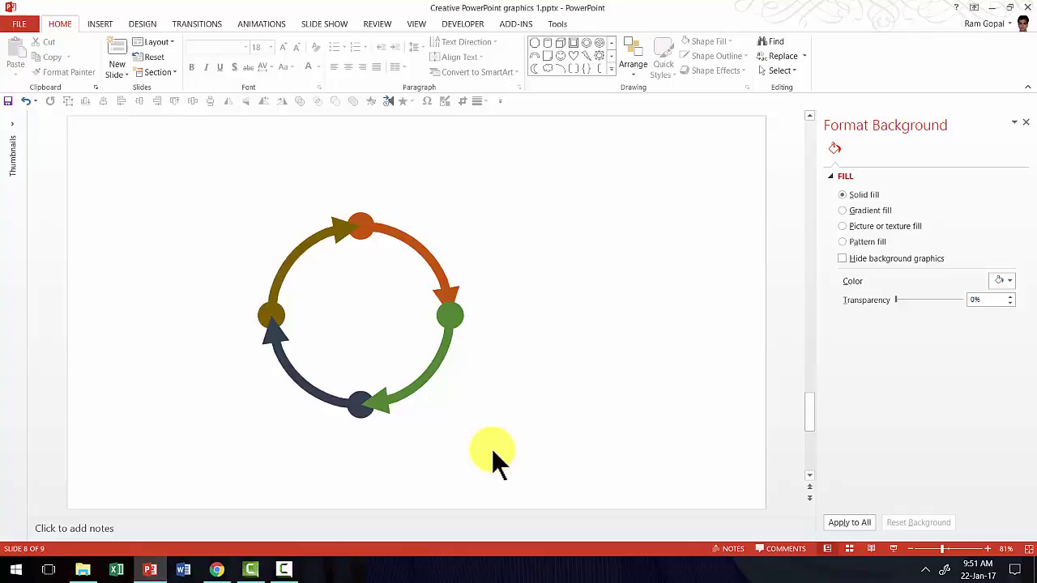
- Select all four arrows and set their Dash type to a long dash
left_click(420, 246)
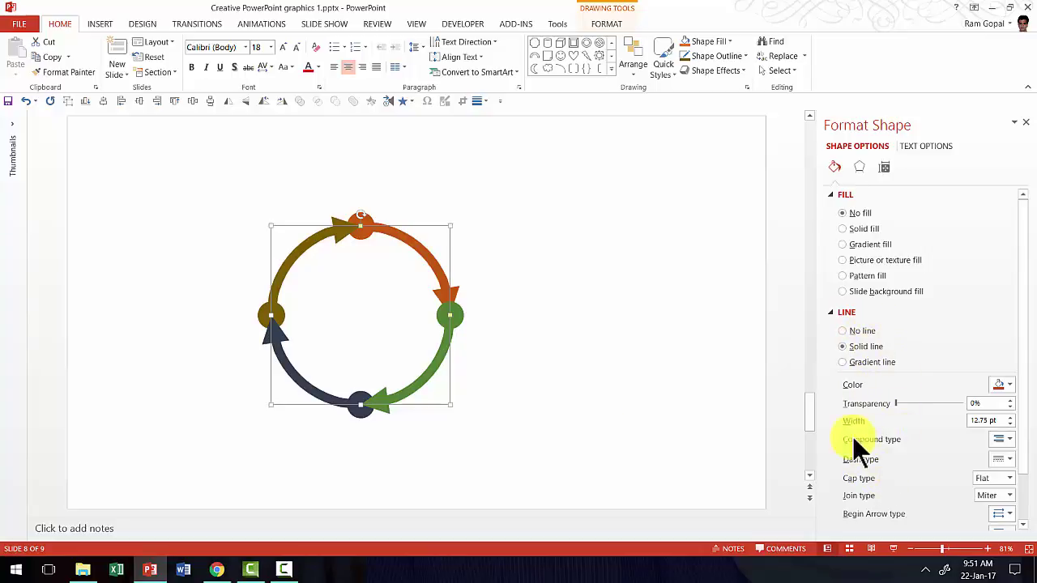
left_click_drag(570, 484, 136, 143)
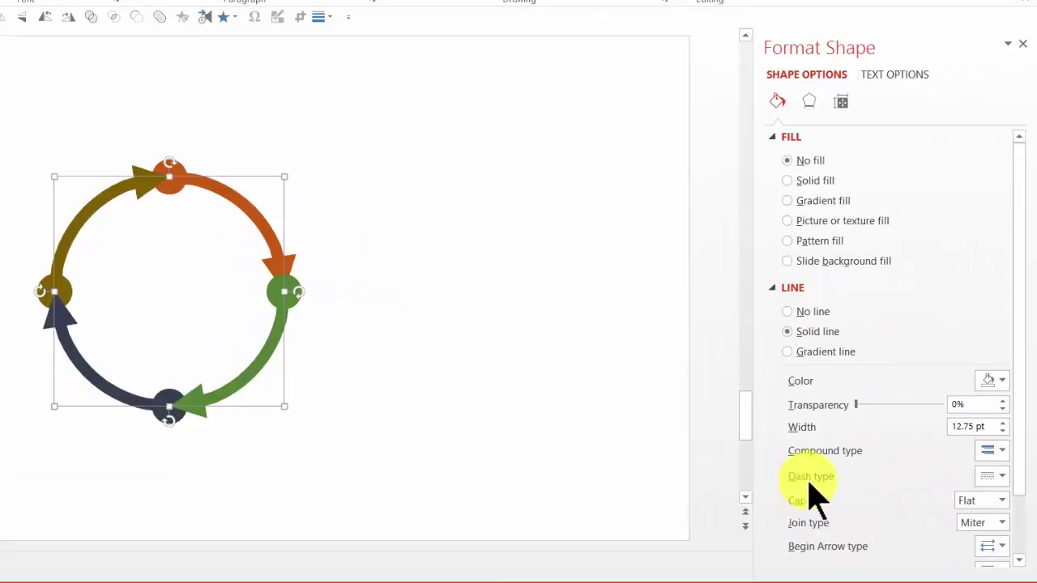
left_click(995, 478)
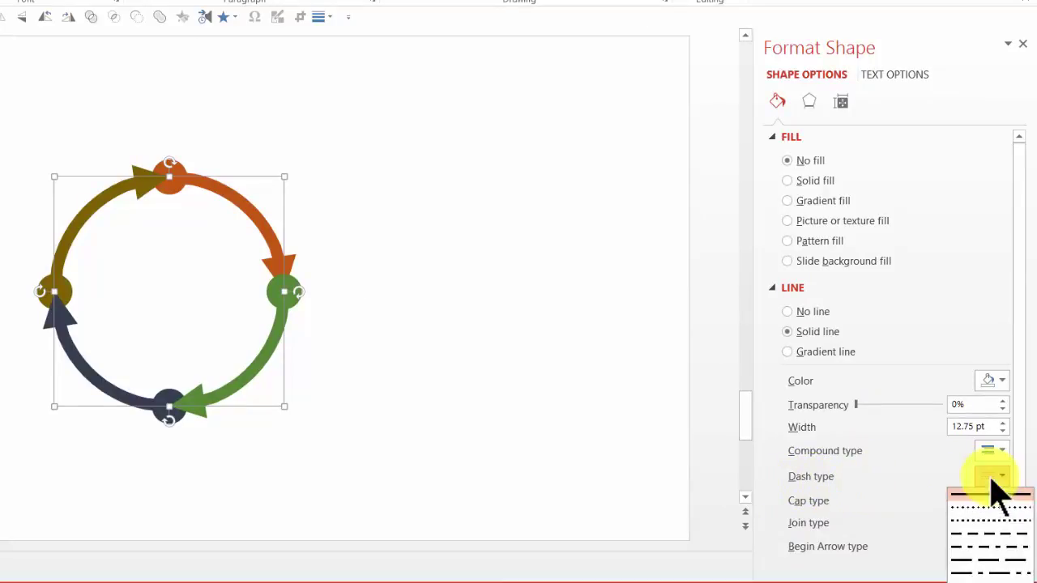
left_click(982, 522)
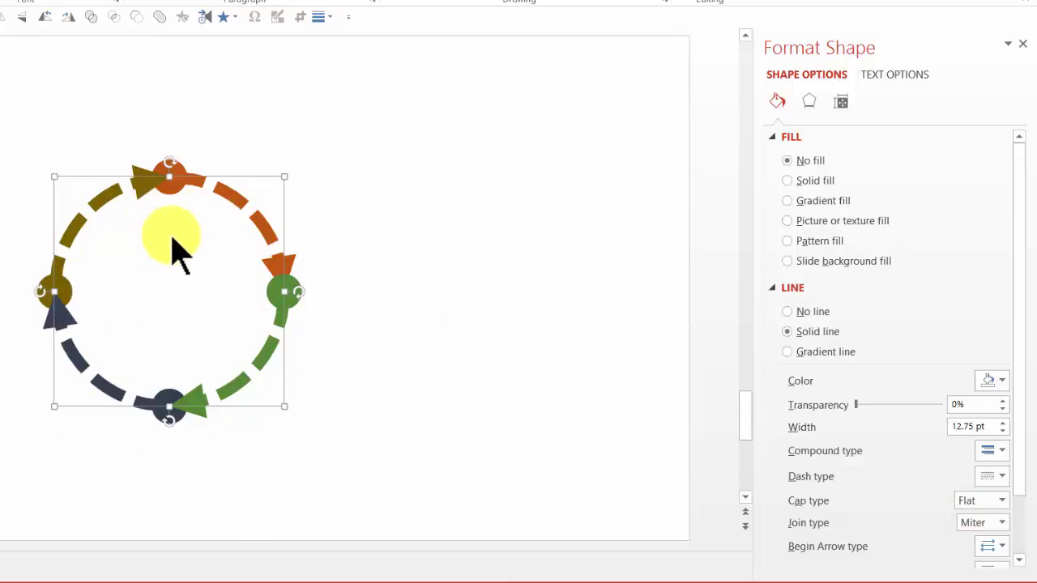
- Set the arrows' Dash type to Round Dot, with Join type Round and Cap type Round
left_click(985, 480)
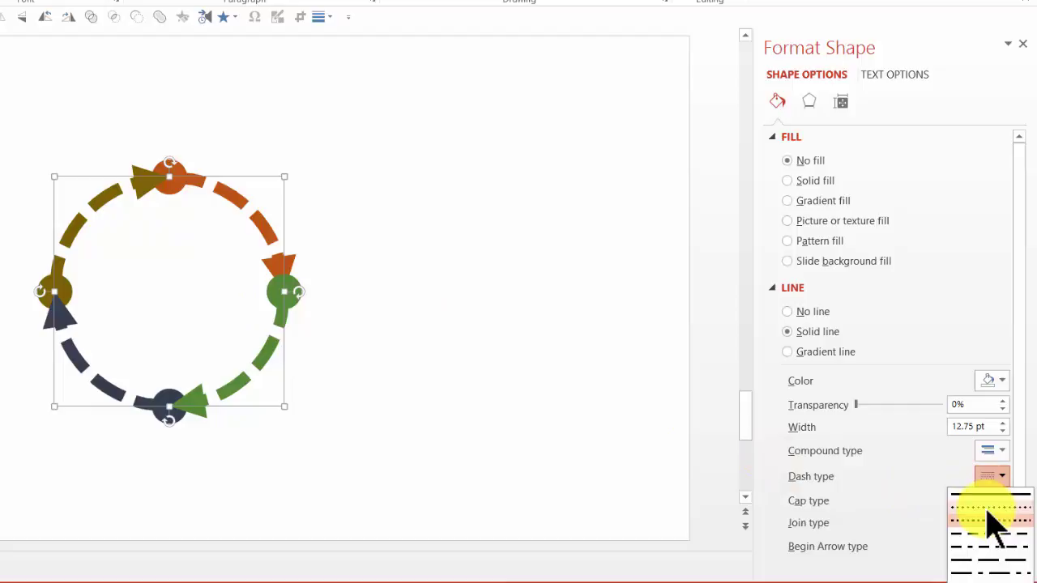
left_click(986, 510)
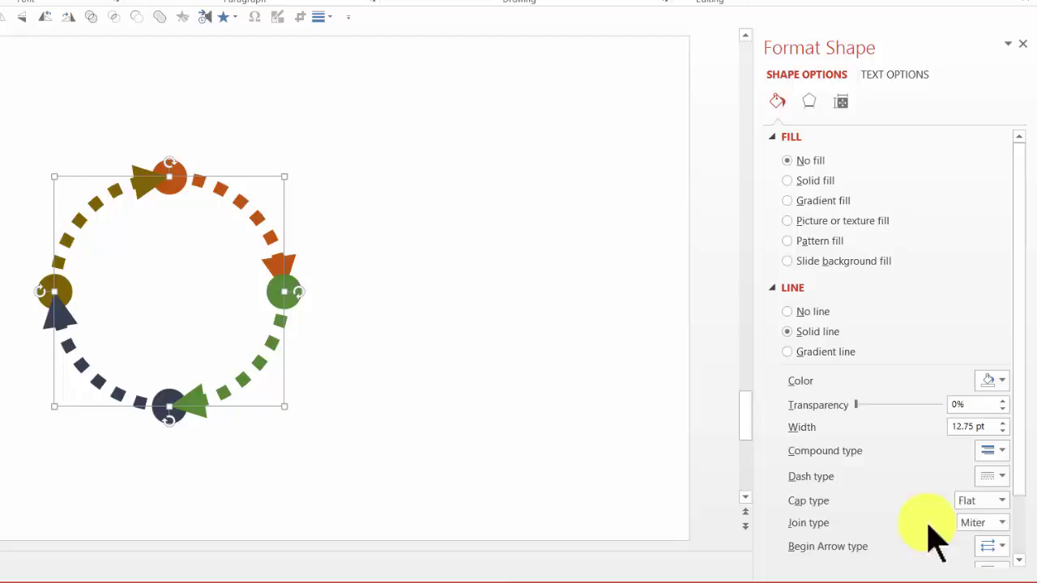
left_click(1002, 522)
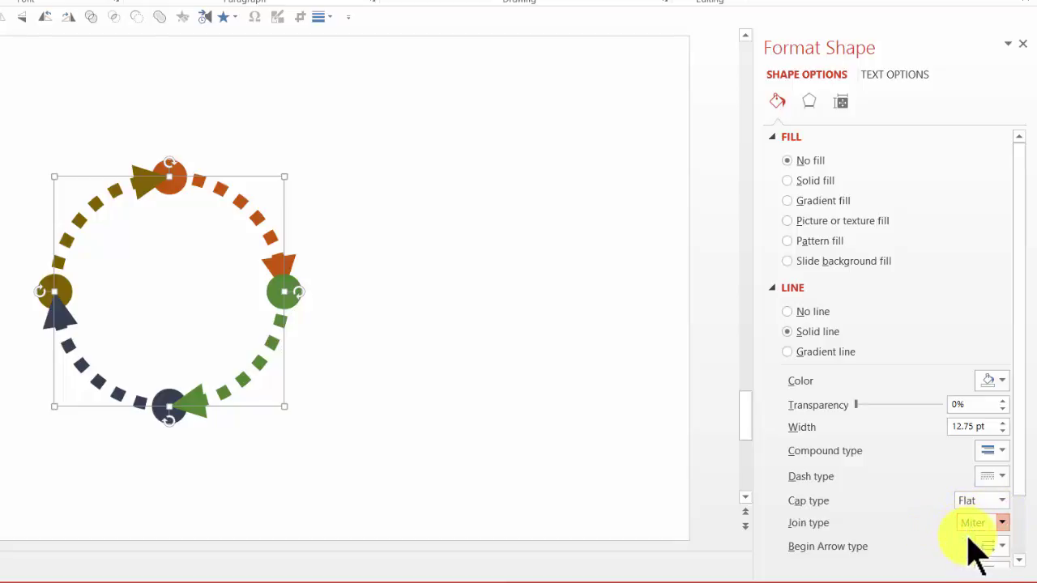
left_click(970, 538)
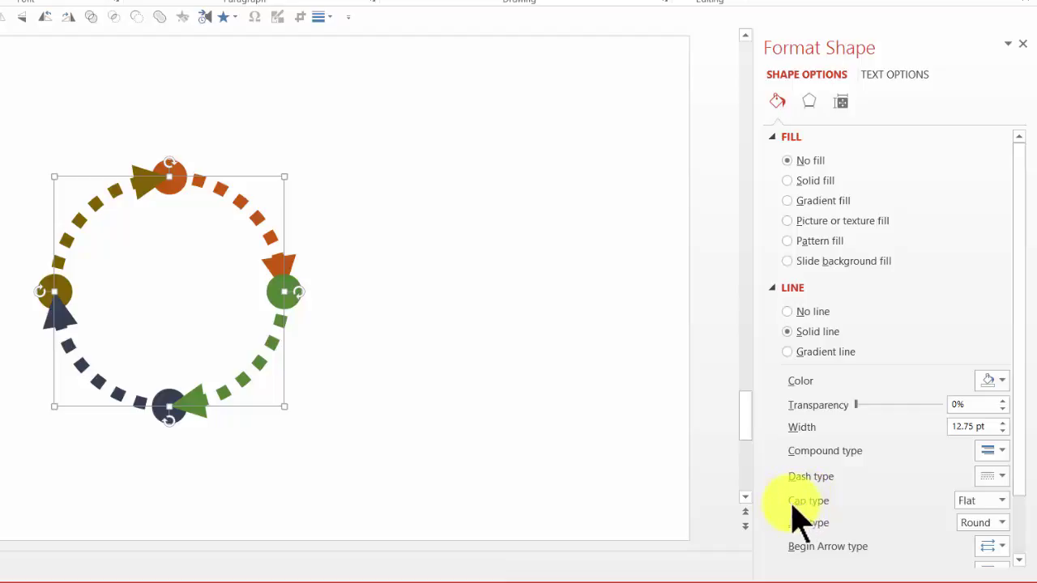
left_click(989, 499)
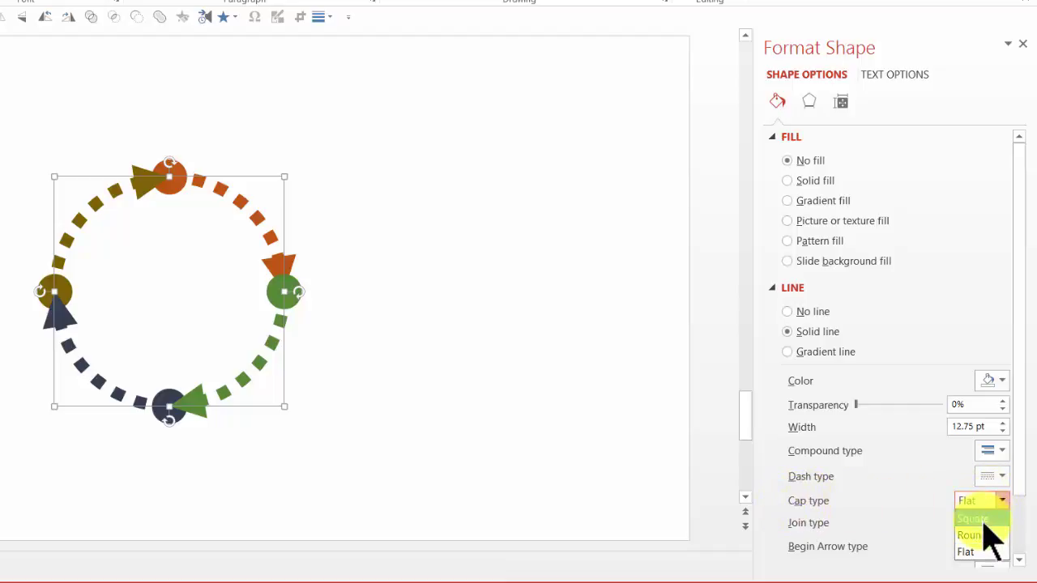
left_click(976, 536)
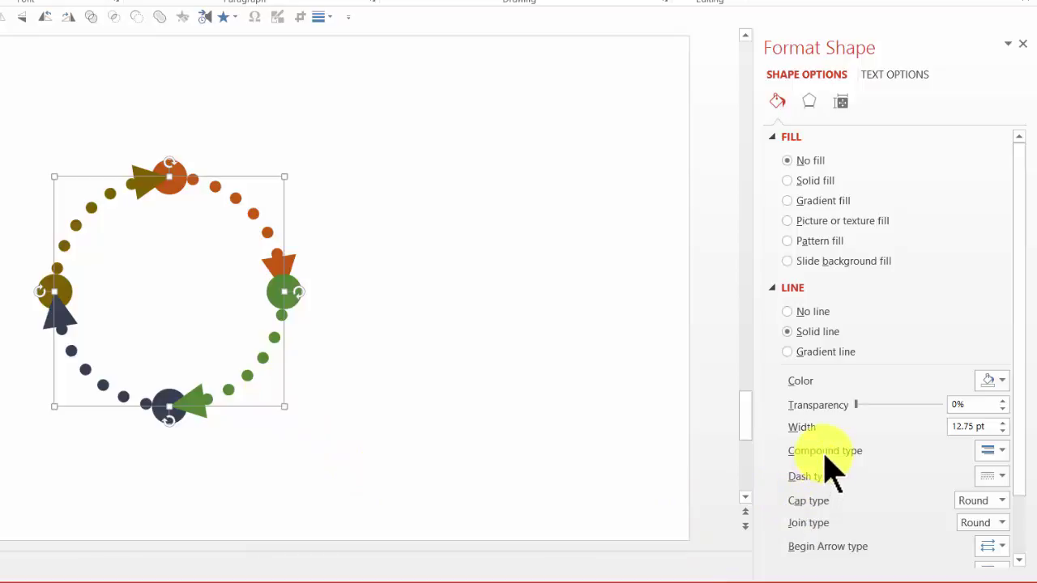
- Set Dash type back to Solid and Compound type to Triple, after trying Double and Thin-thick
left_click(984, 476)
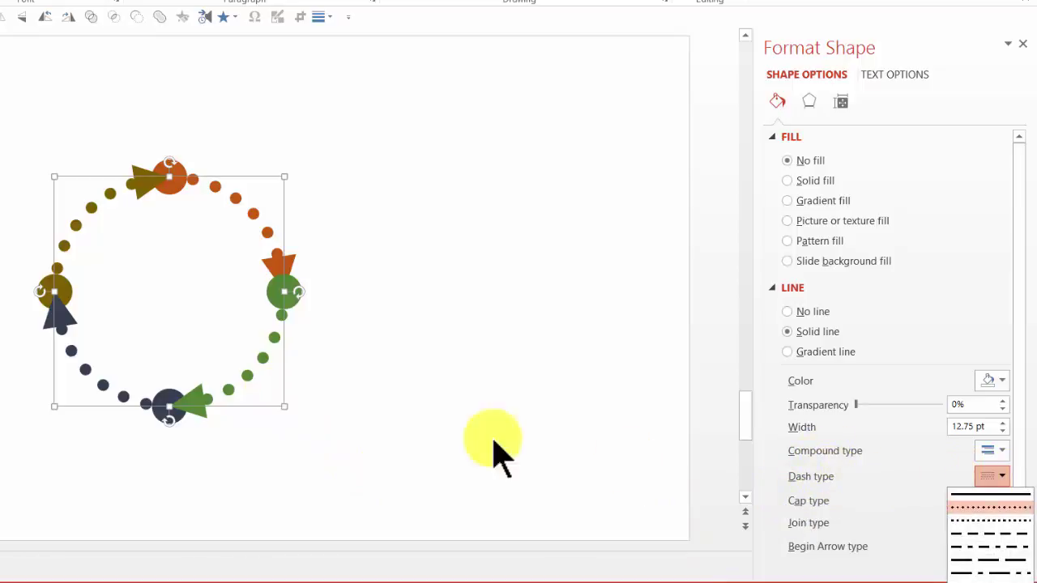
left_click(1000, 495)
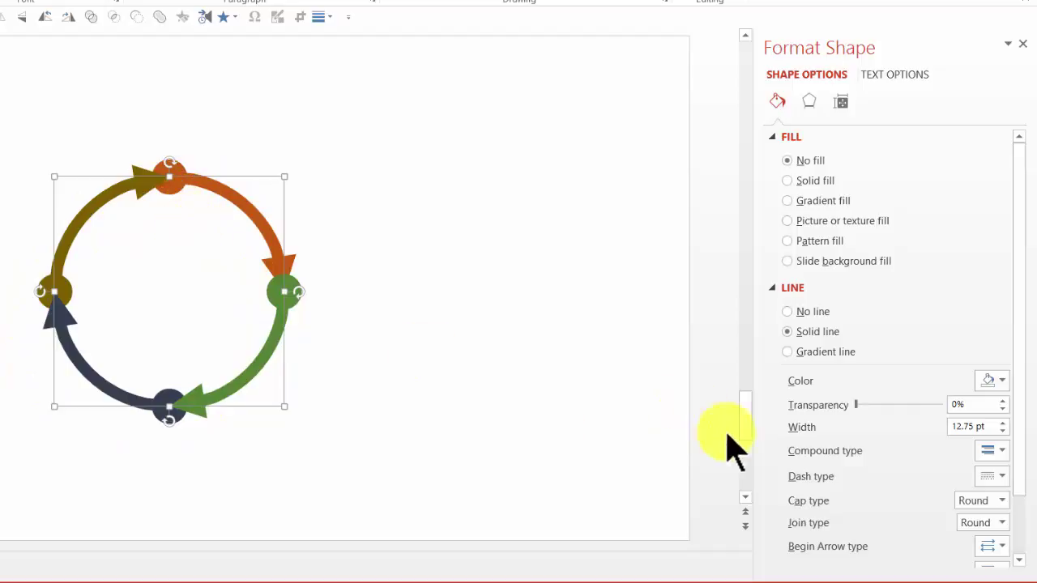
left_click(993, 454)
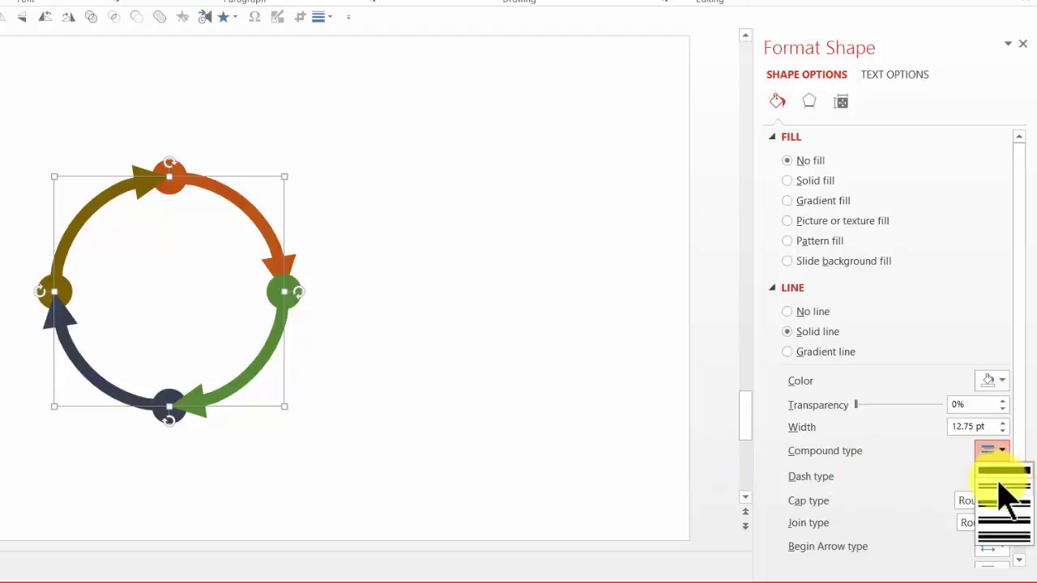
left_click(998, 488)
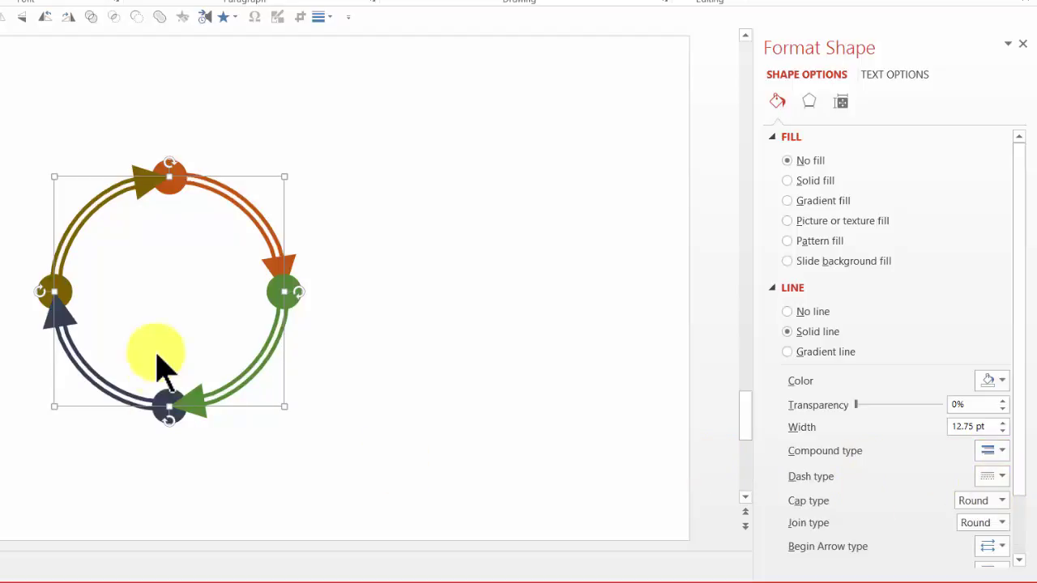
left_click(988, 451)
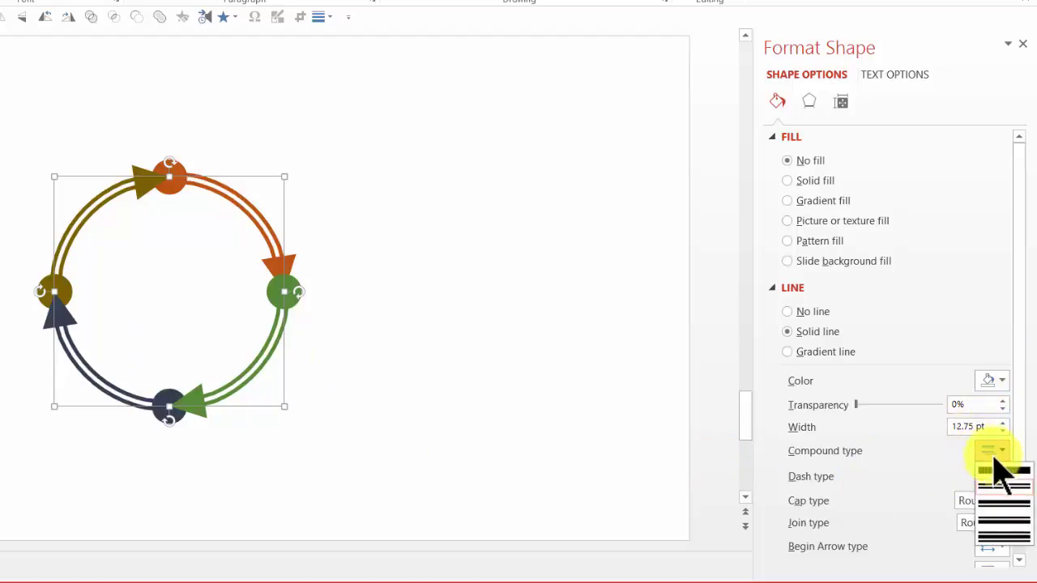
left_click(1007, 523)
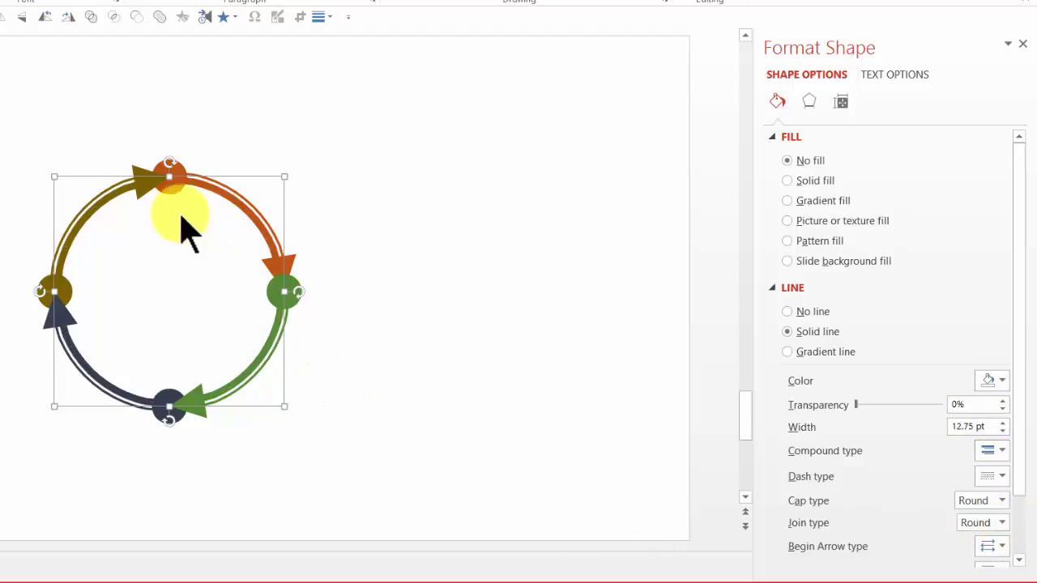
left_click(998, 452)
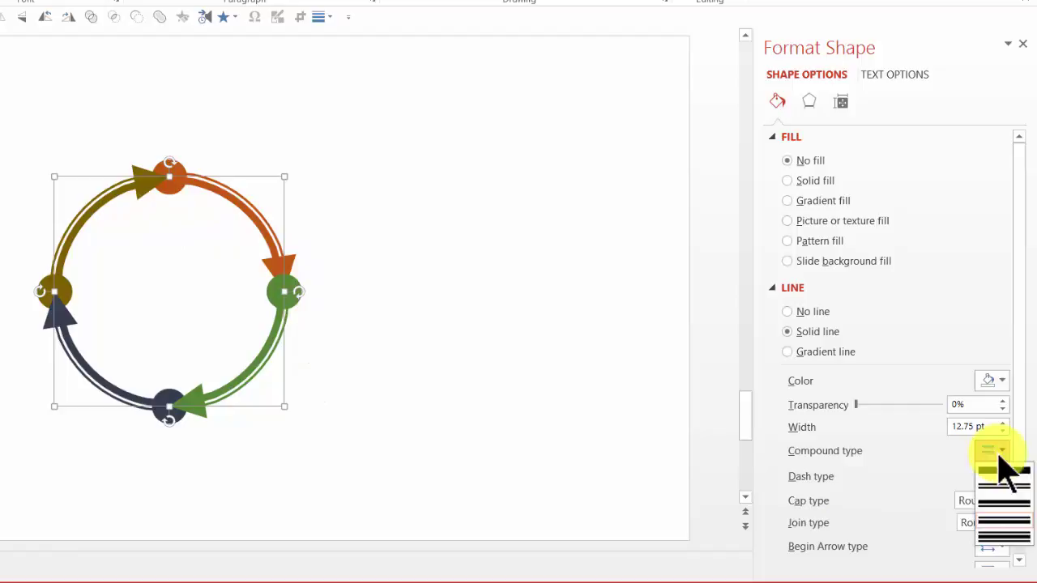
left_click(1005, 537)
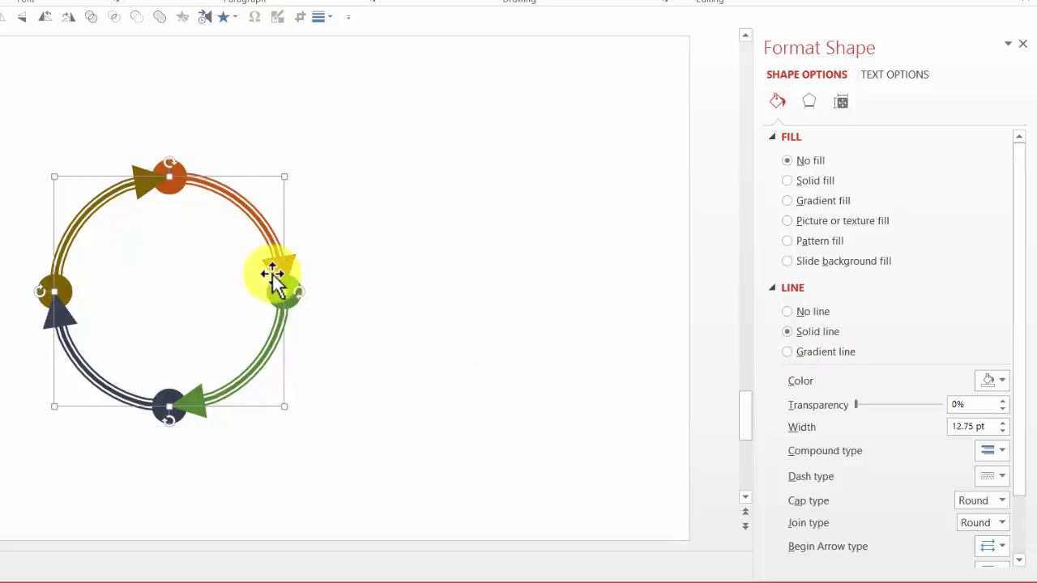
- Set the four arcs' End Arrow type to Stealth Arrow and Begin Arrow type to Diamond Arrow
scroll(1022, 324, "down", 2)
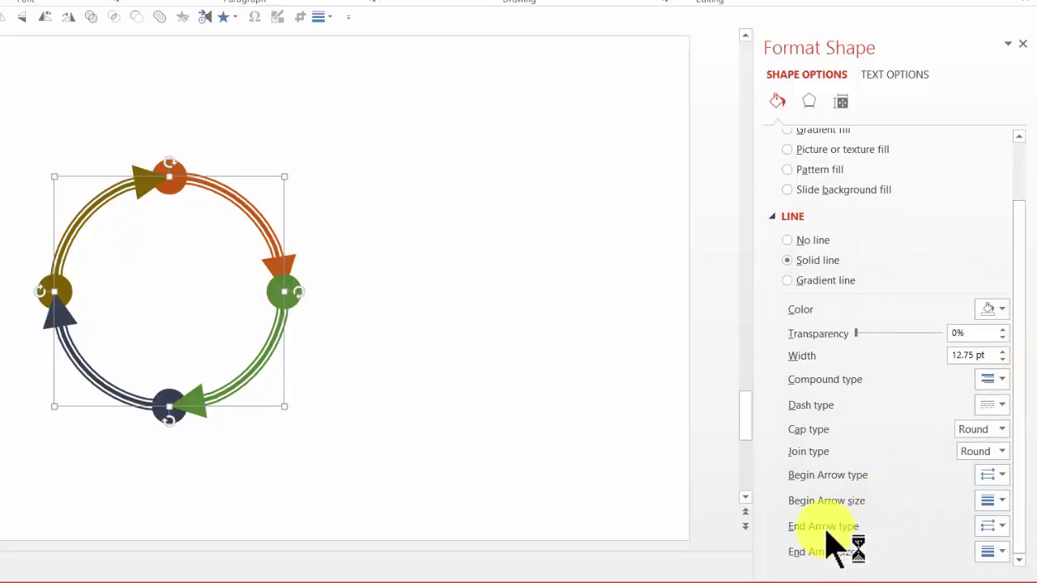
left_click(993, 526)
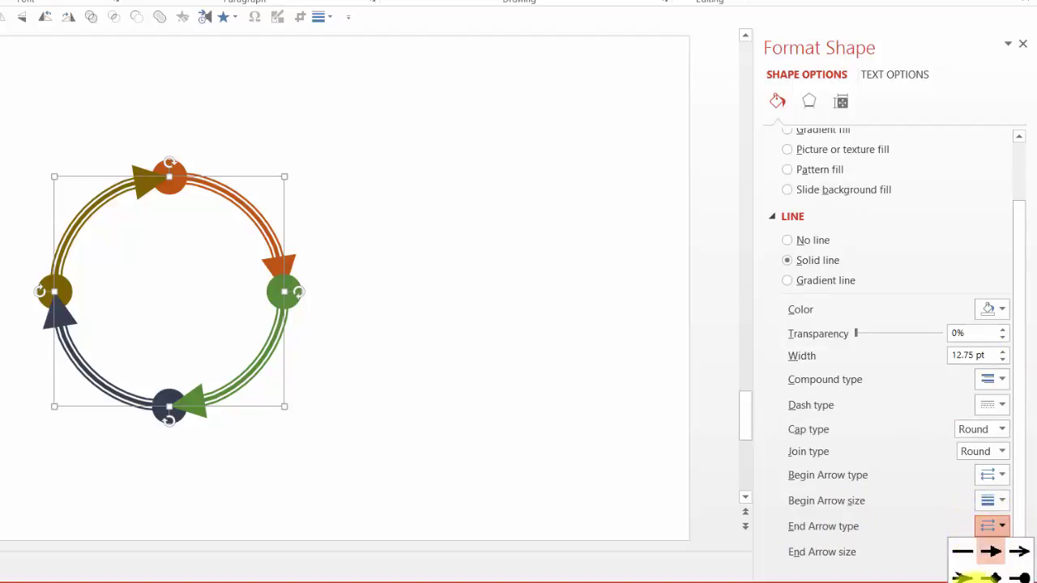
left_click(962, 576)
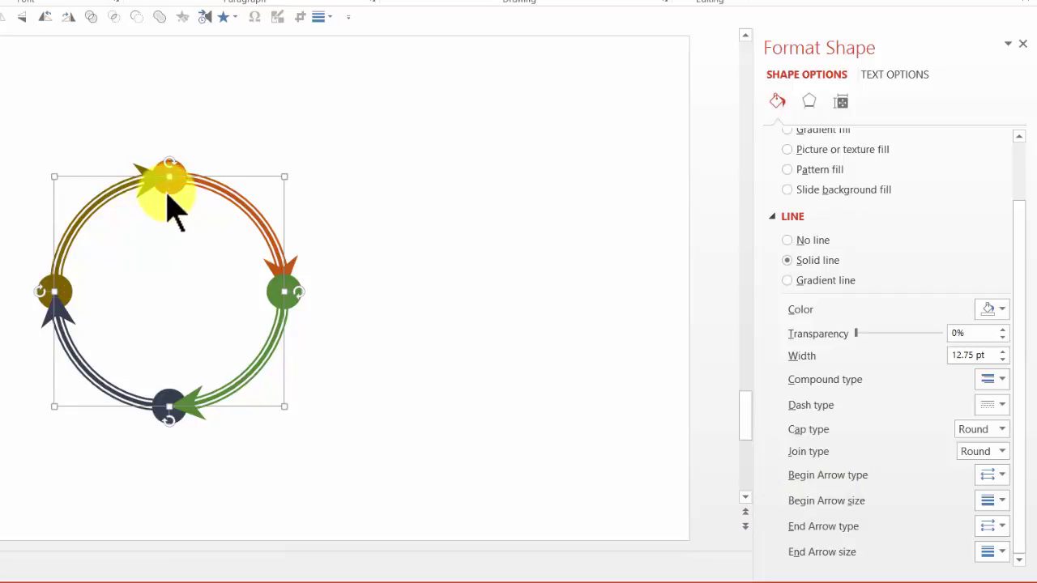
left_click(1006, 477)
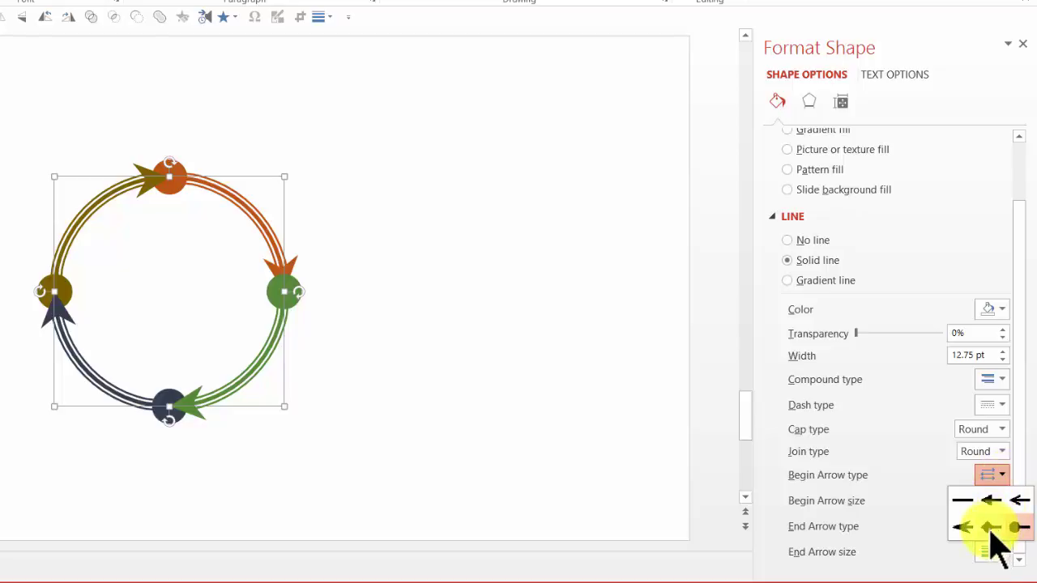
left_click(995, 530)
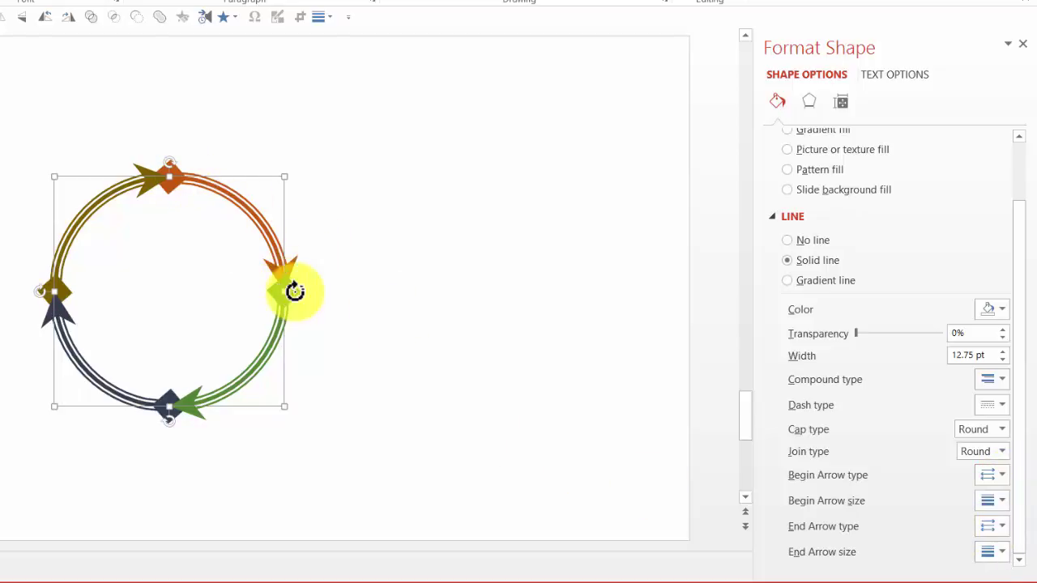
left_click(456, 352)
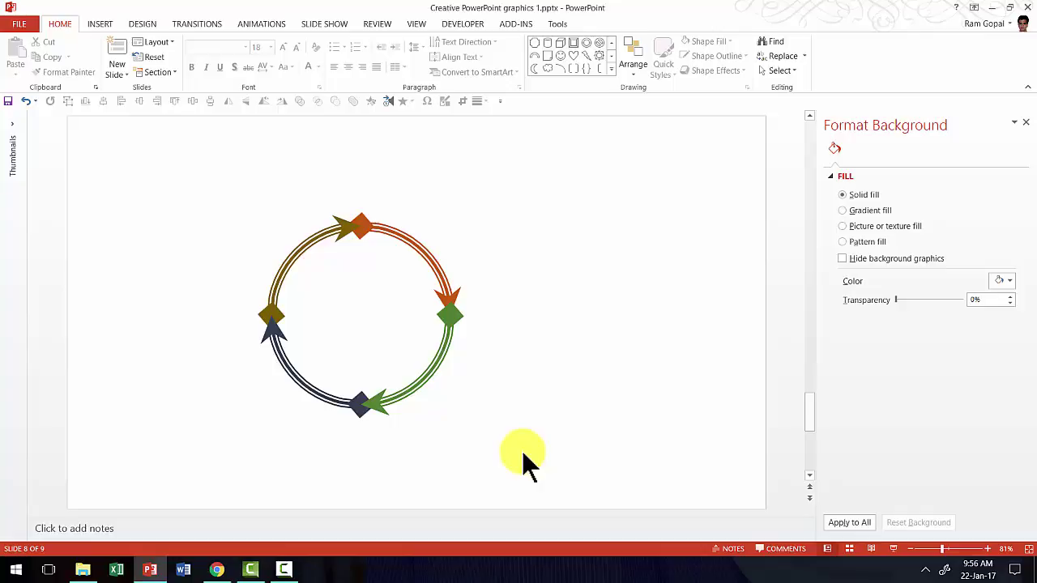
left_click(612, 69)
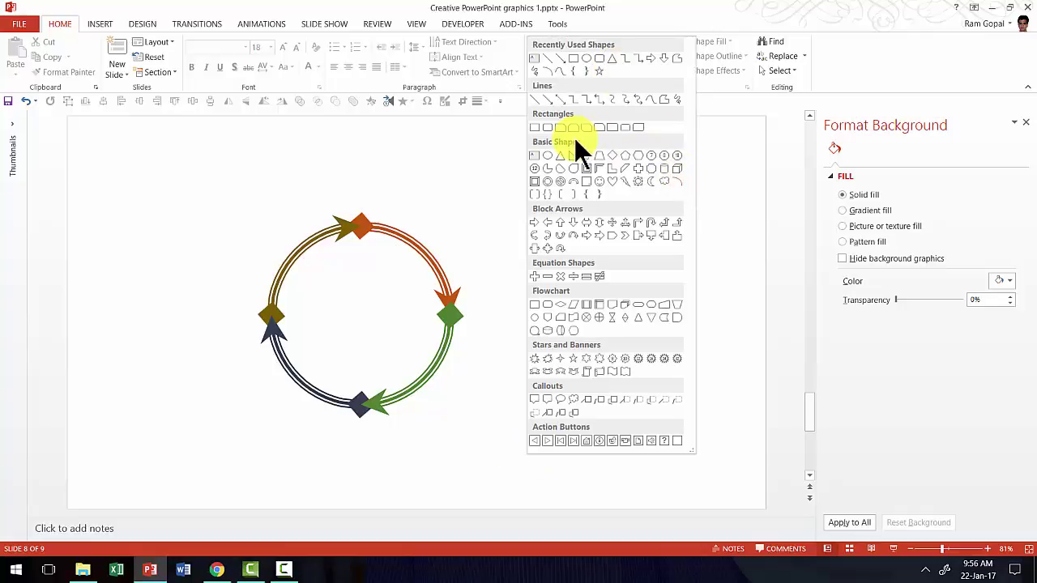
left_click(490, 278)
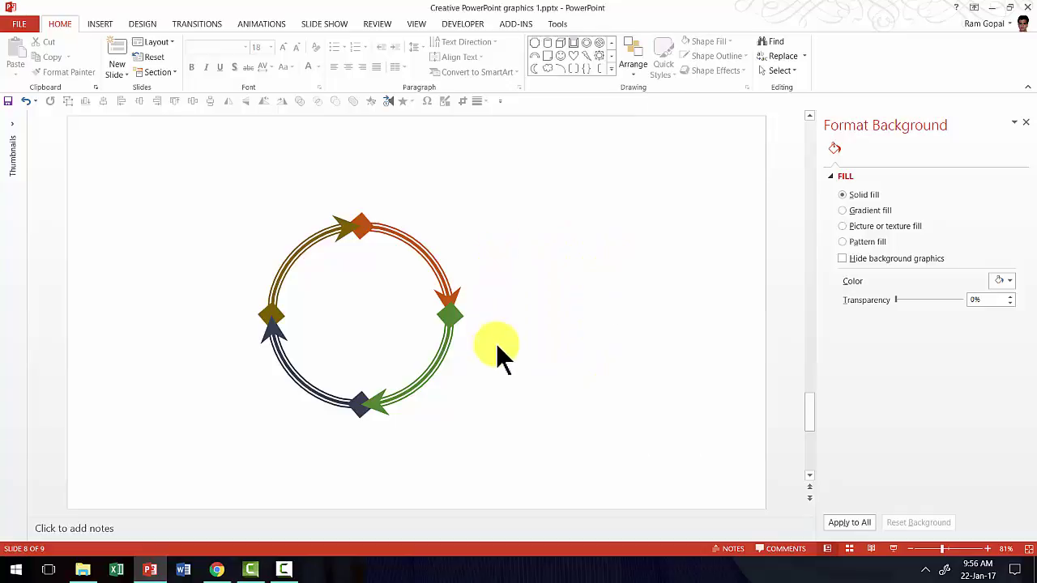